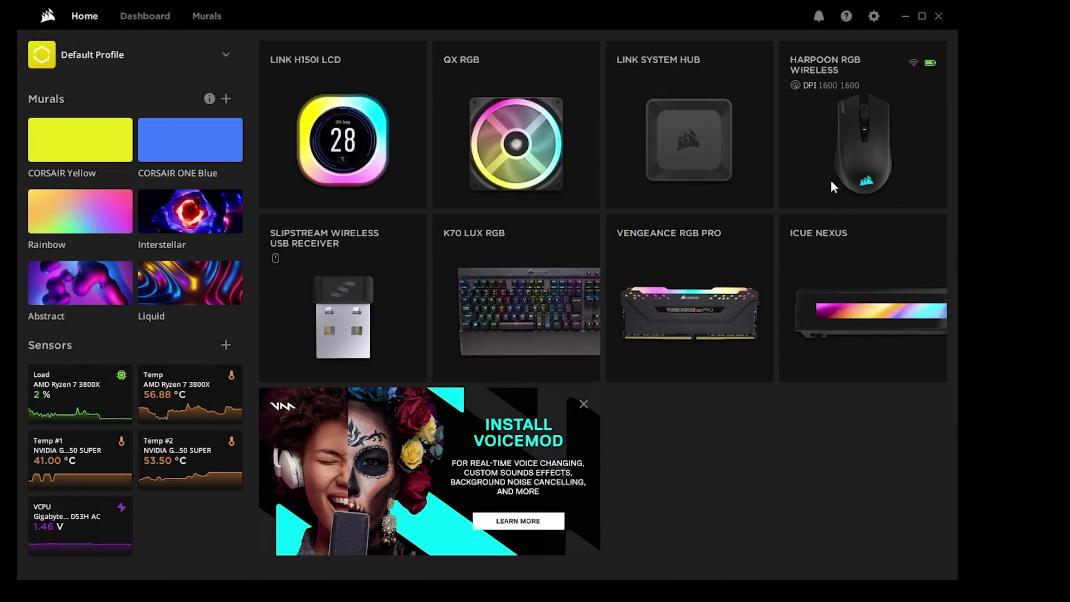
Open the LINK System Hub, go to the LINK H150i LCD tab, and add a lighting layer
{"action": "mouse_move", "coordinate": [833, 186]}
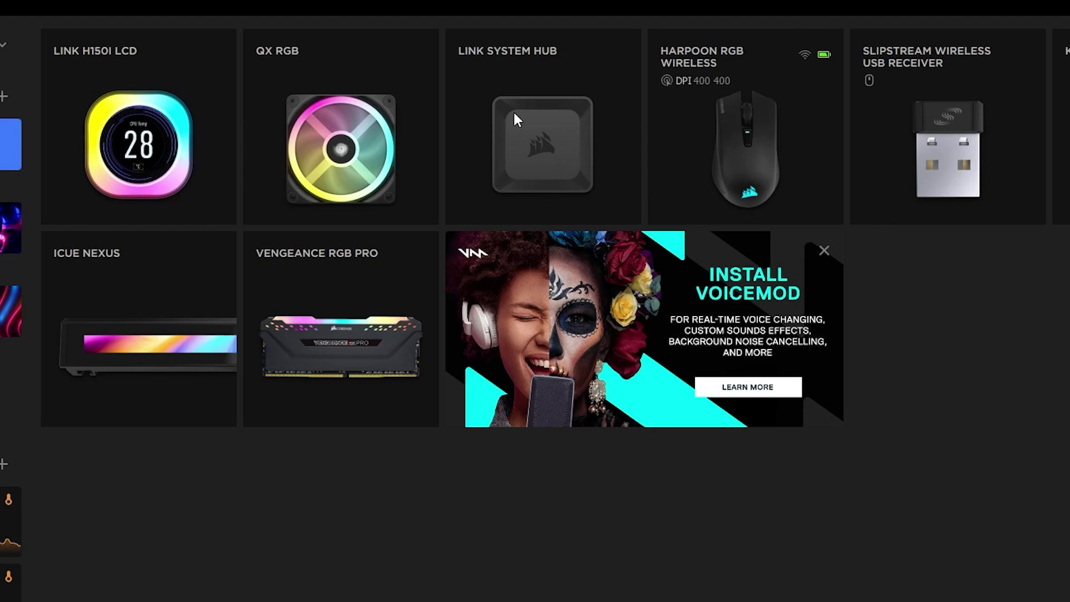
{"action": "left_click", "coordinate": [531, 154]}
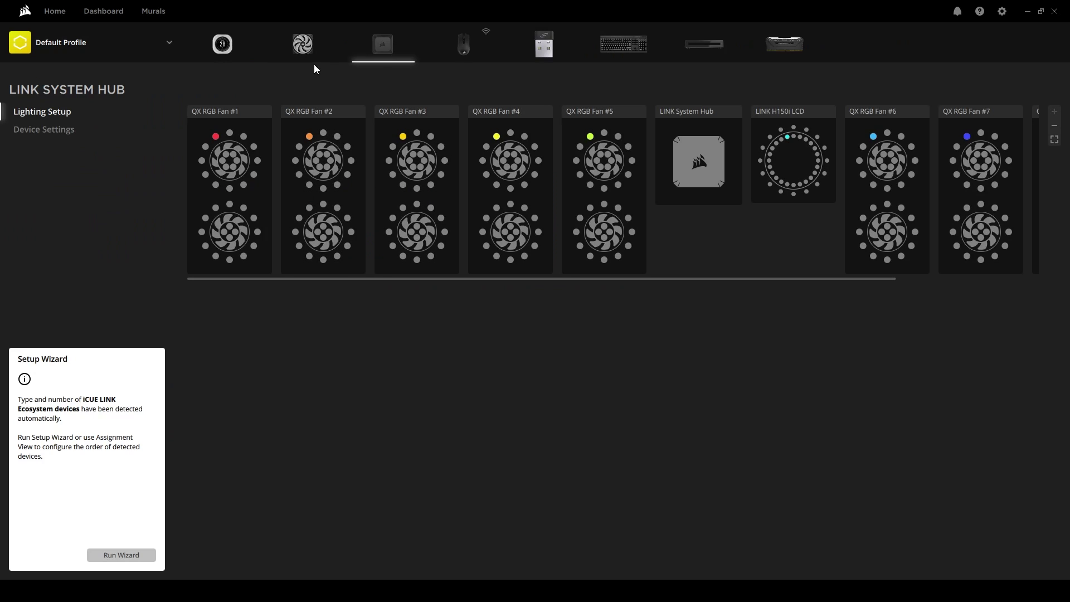
{"action": "left_click", "coordinate": [307, 51]}
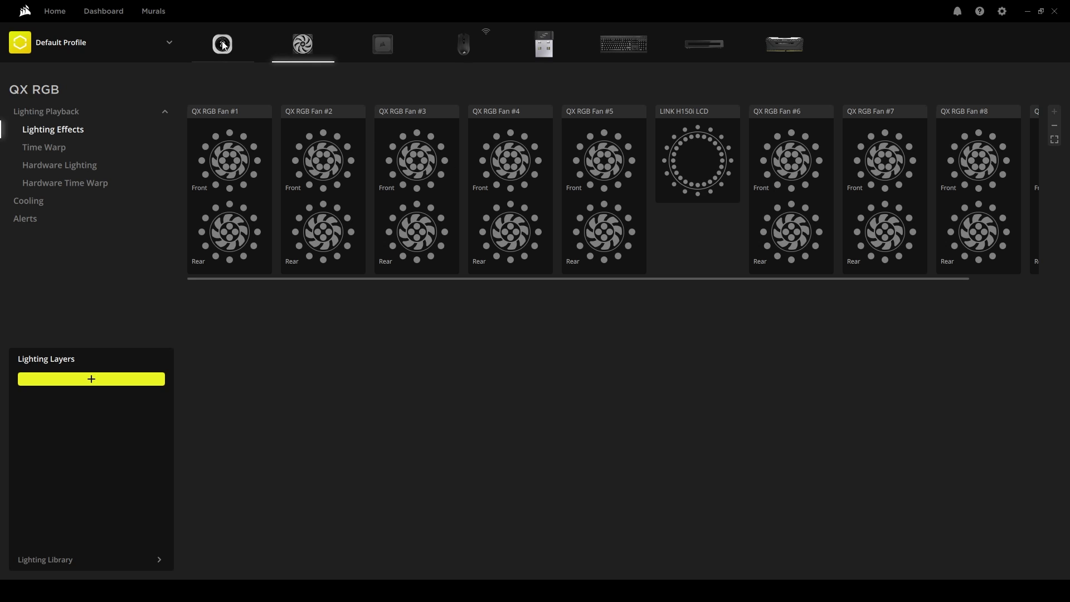
{"action": "left_click", "coordinate": [227, 54]}
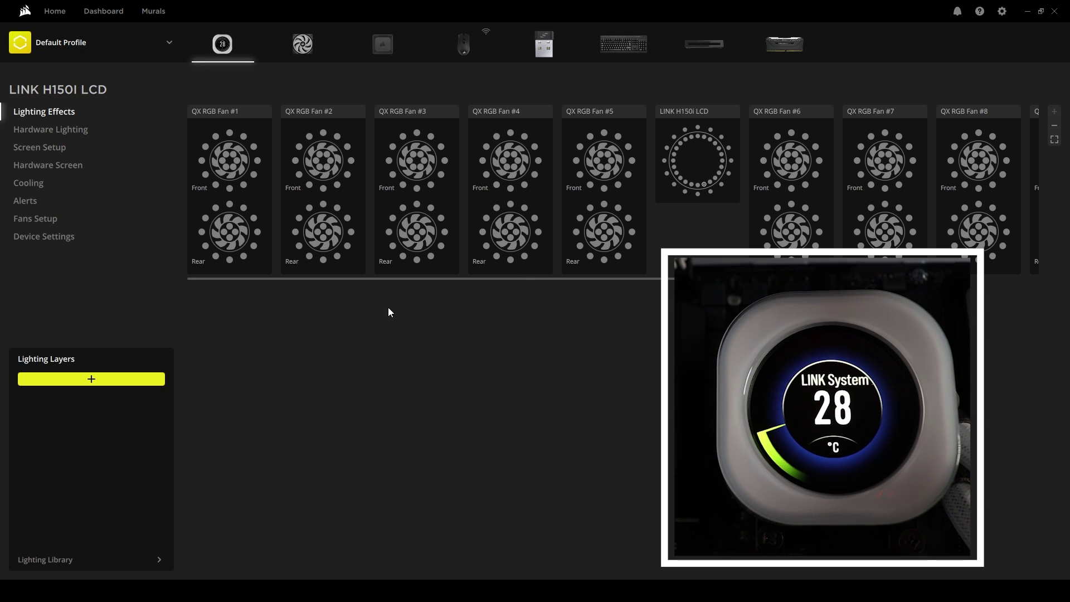
{"action": "left_click", "coordinate": [139, 378]}
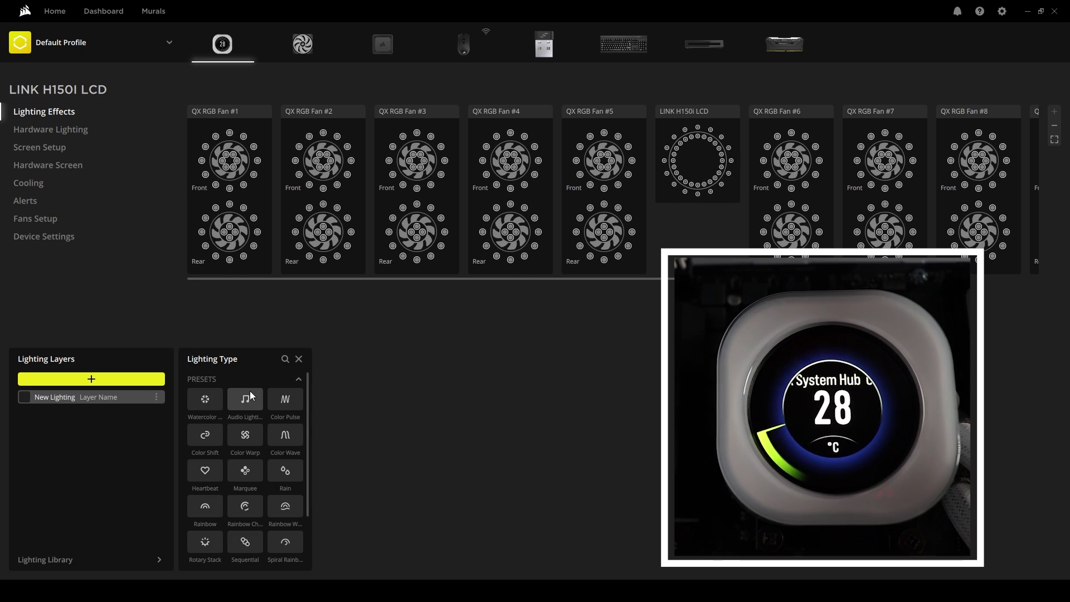
Apply Watercolor Spectrum to the new layer and limit its zone to the LCD outer ring
{"action": "left_click", "coordinate": [205, 399]}
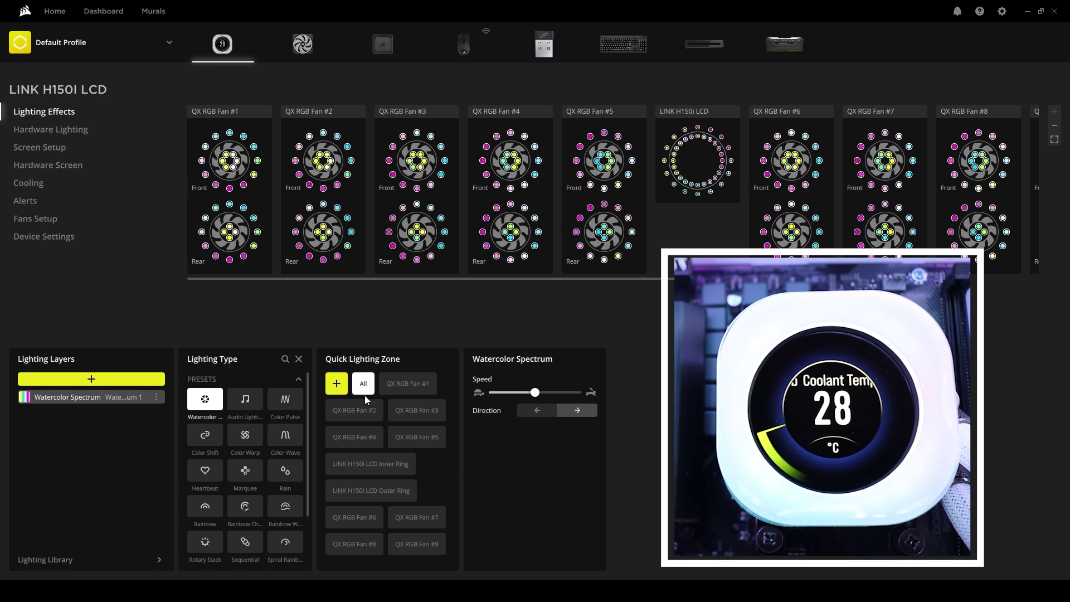
{"action": "left_click", "coordinate": [379, 469]}
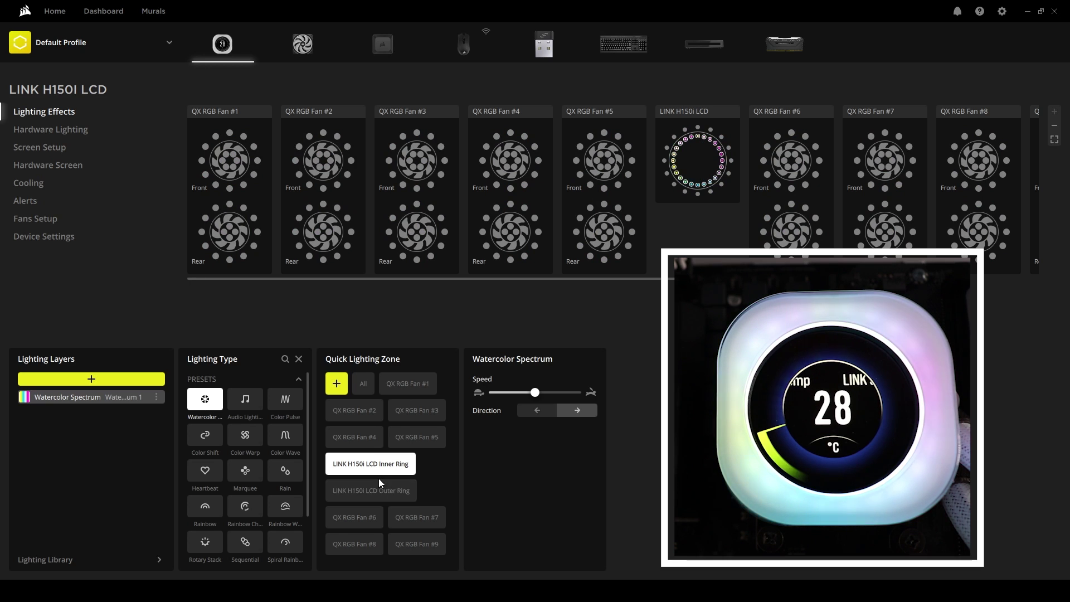
{"action": "left_click", "coordinate": [378, 483]}
{"action": "left_click", "coordinate": [373, 474]}
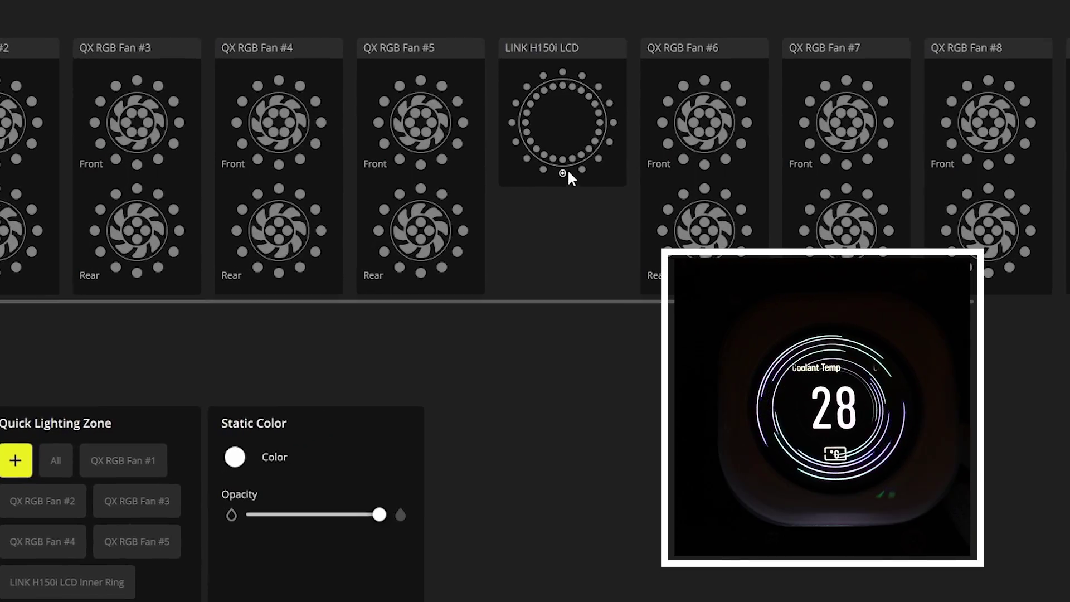
Select the eight bottom LEDs of the LCD ring
{"action": "left_click", "coordinate": [542, 74]}
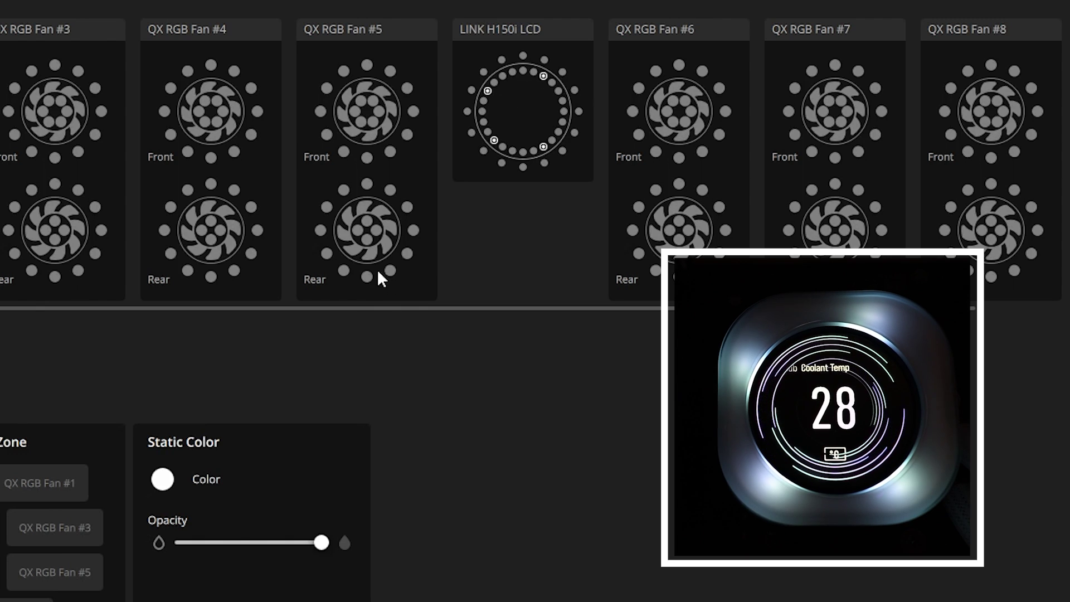
{"action": "left_click", "coordinate": [533, 198]}
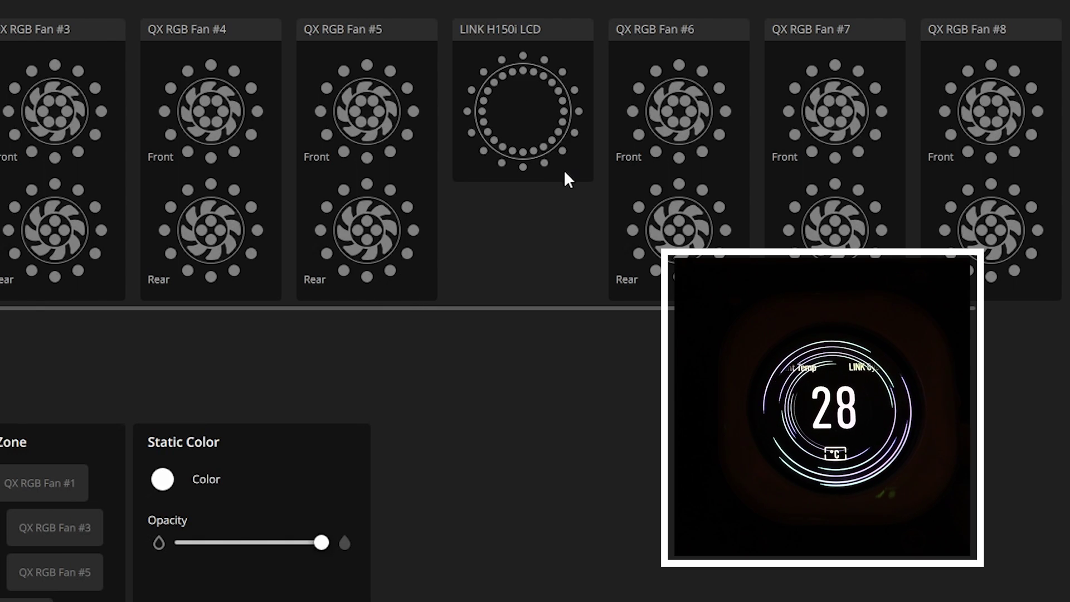
{"action": "left_click_drag", "start_coordinate": [489, 158], "coordinate": [477, 151]}
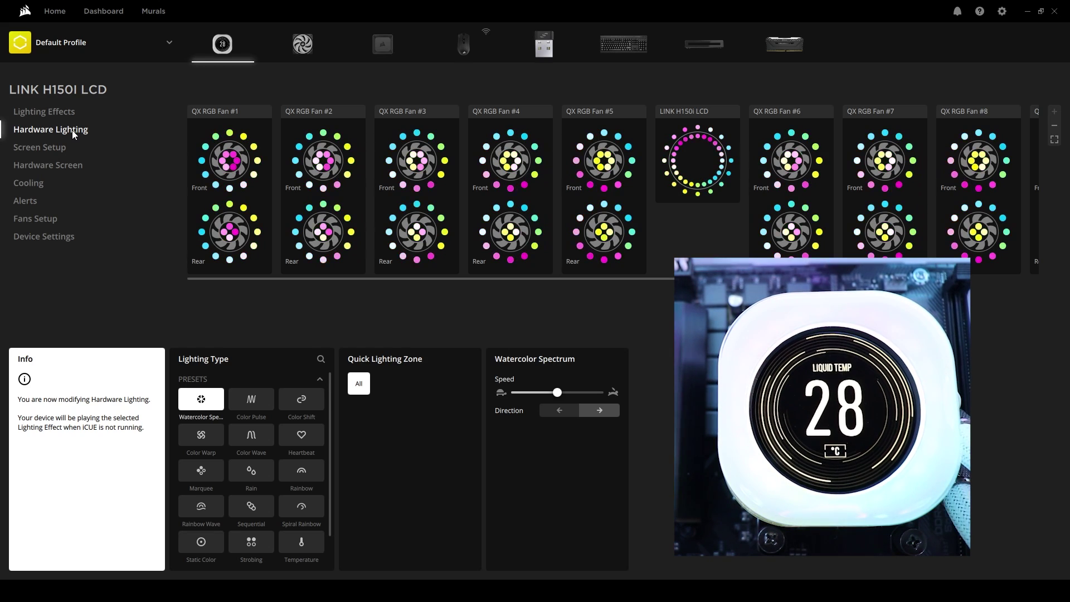
Save the Corsair sail logo image to the hardware screen and open the Cooling page
{"action": "left_click", "coordinate": [55, 165]}
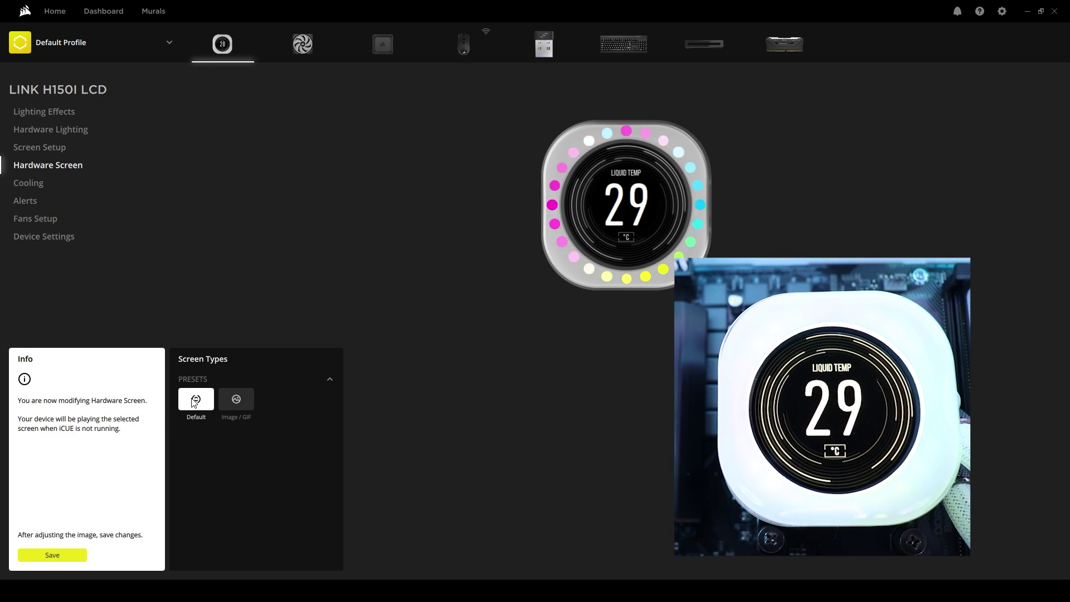
{"action": "left_click", "coordinate": [238, 406]}
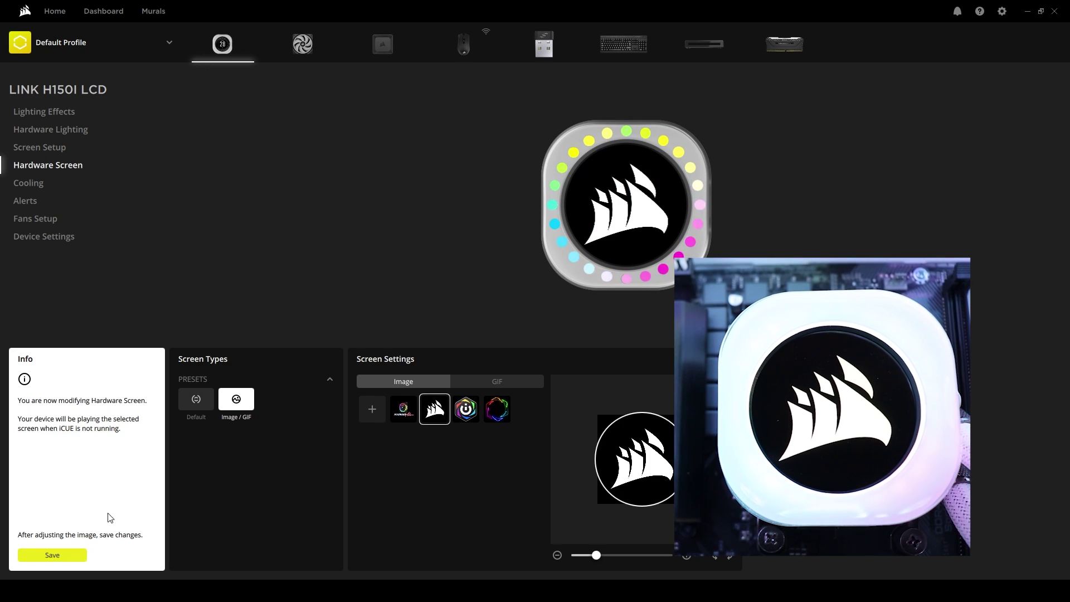
{"action": "left_click", "coordinate": [68, 555]}
{"action": "left_click", "coordinate": [34, 186]}
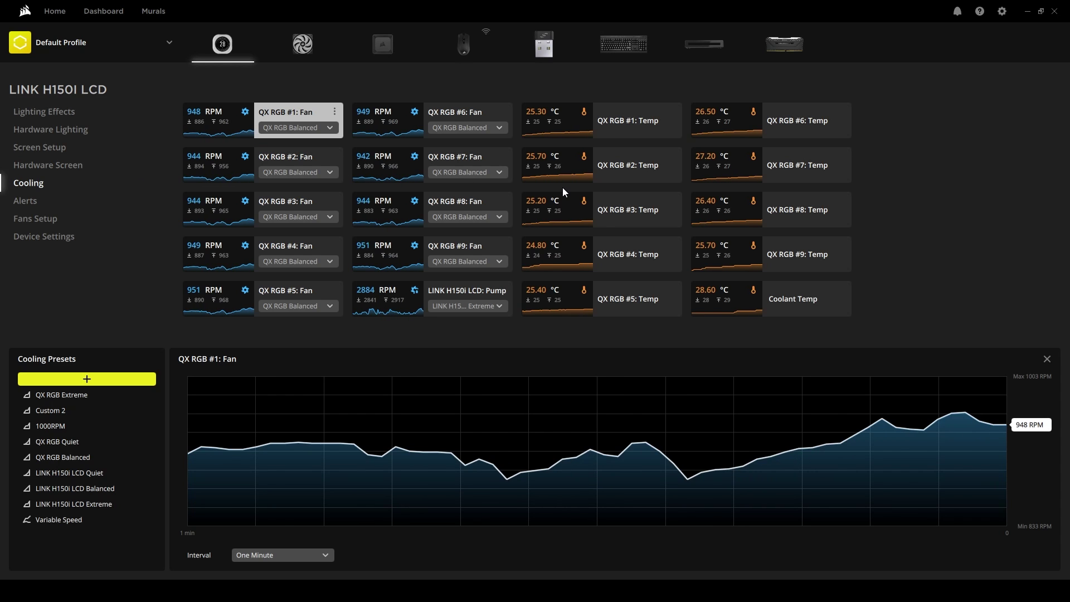
From Fans Setup, open the LINK H150i LCD settings and confirm firmware v. 0.1.0.21 is current
{"action": "left_click", "coordinate": [35, 219]}
{"action": "left_click", "coordinate": [54, 236]}
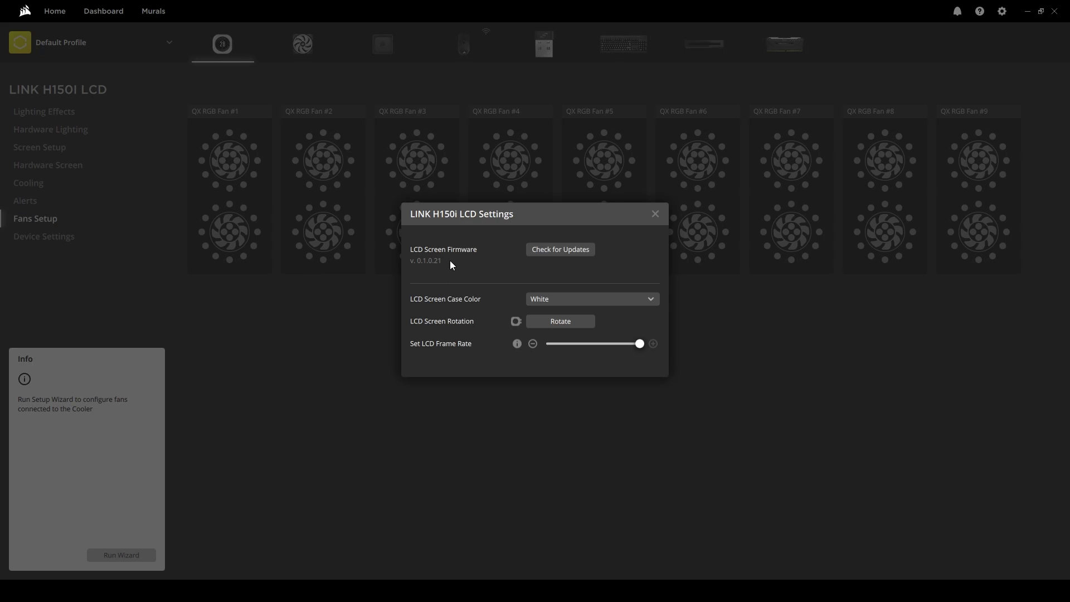
{"action": "left_click", "coordinate": [542, 252]}
{"action": "left_click", "coordinate": [531, 265]}
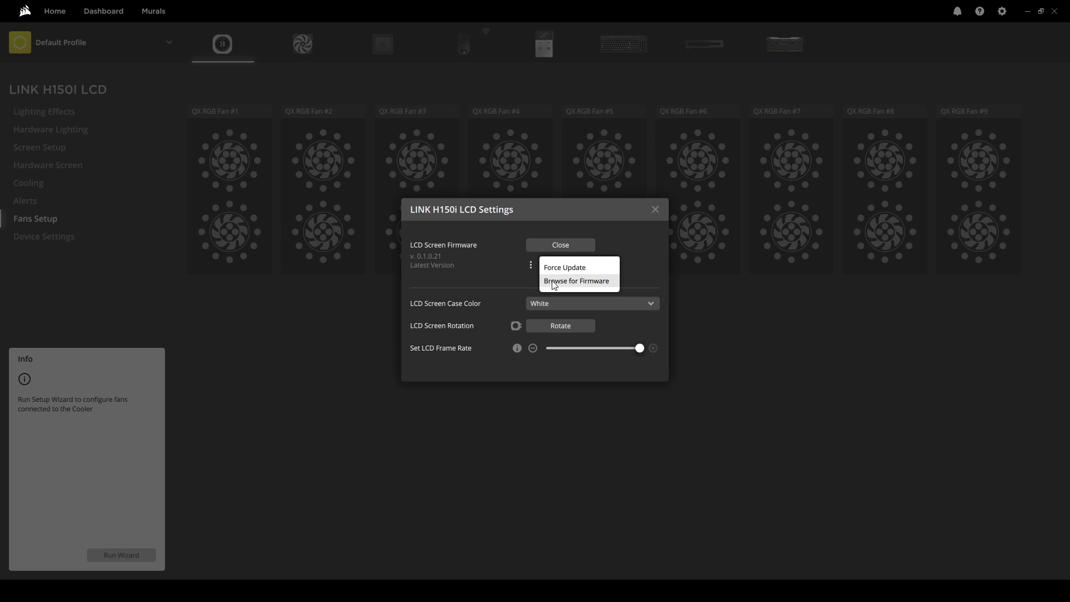
{"action": "left_click", "coordinate": [553, 282]}
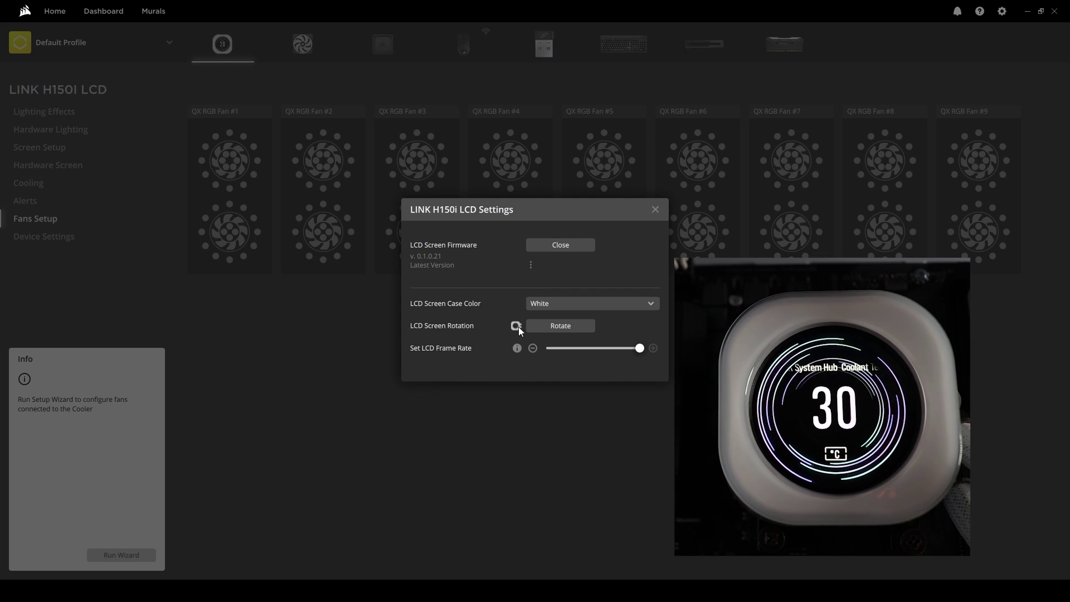
Rotate the LCD screen a full turn back upright and lower the frame rate to 26
{"action": "left_click", "coordinate": [543, 327]}
{"action": "left_click", "coordinate": [550, 331]}
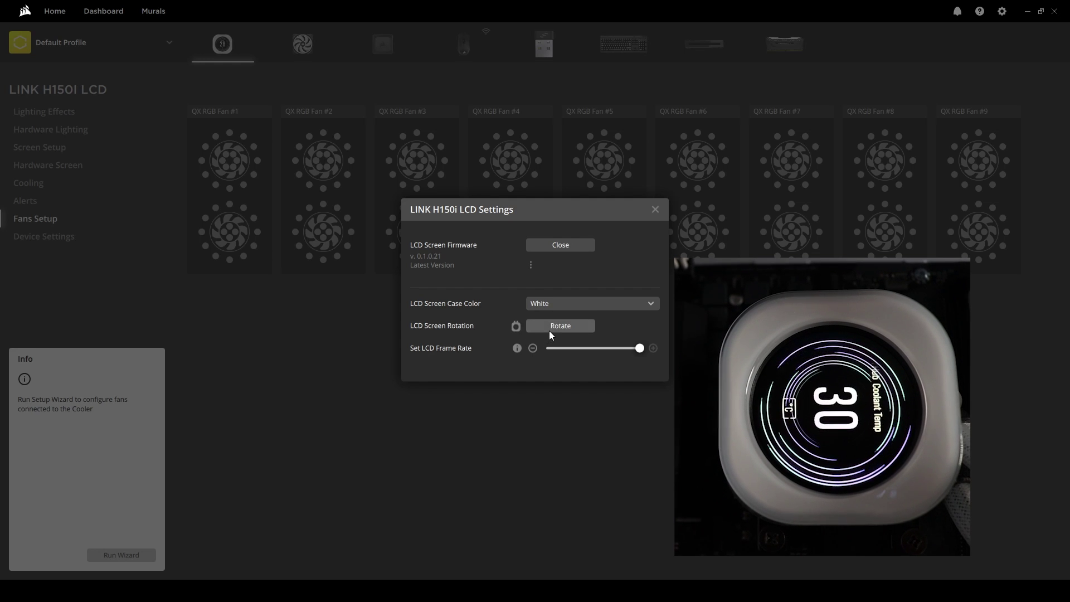
{"action": "left_click", "coordinate": [552, 329]}
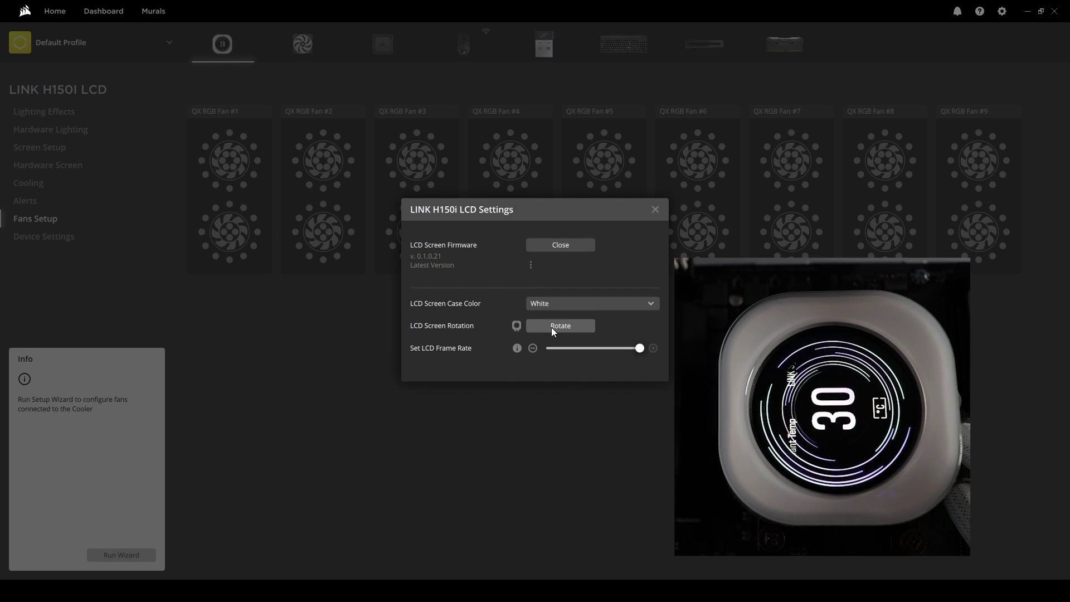
{"action": "left_click", "coordinate": [551, 328]}
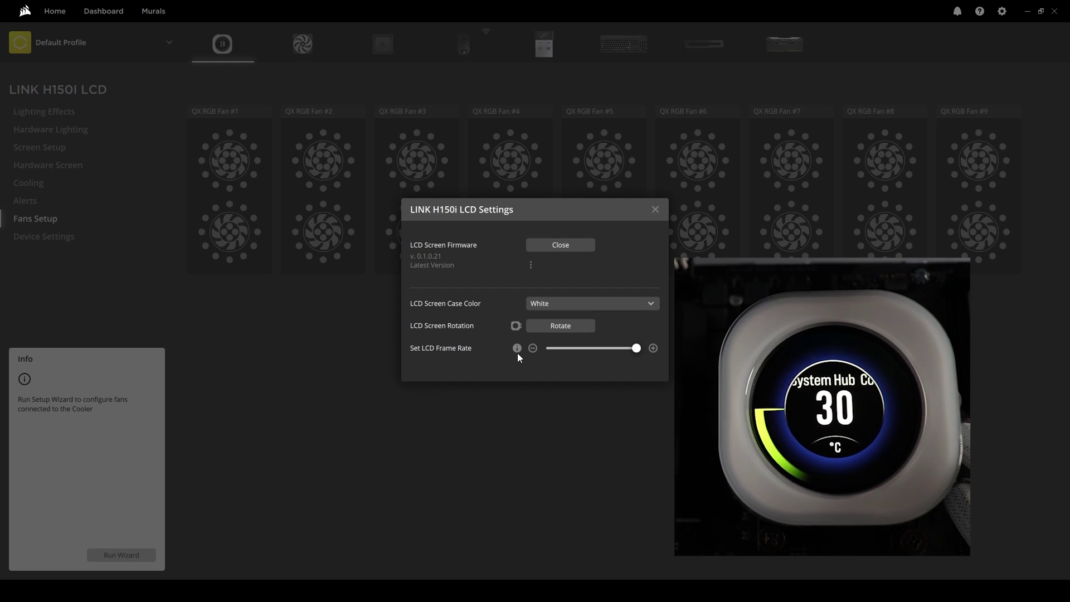
{"action": "mouse_move", "coordinate": [517, 350]}
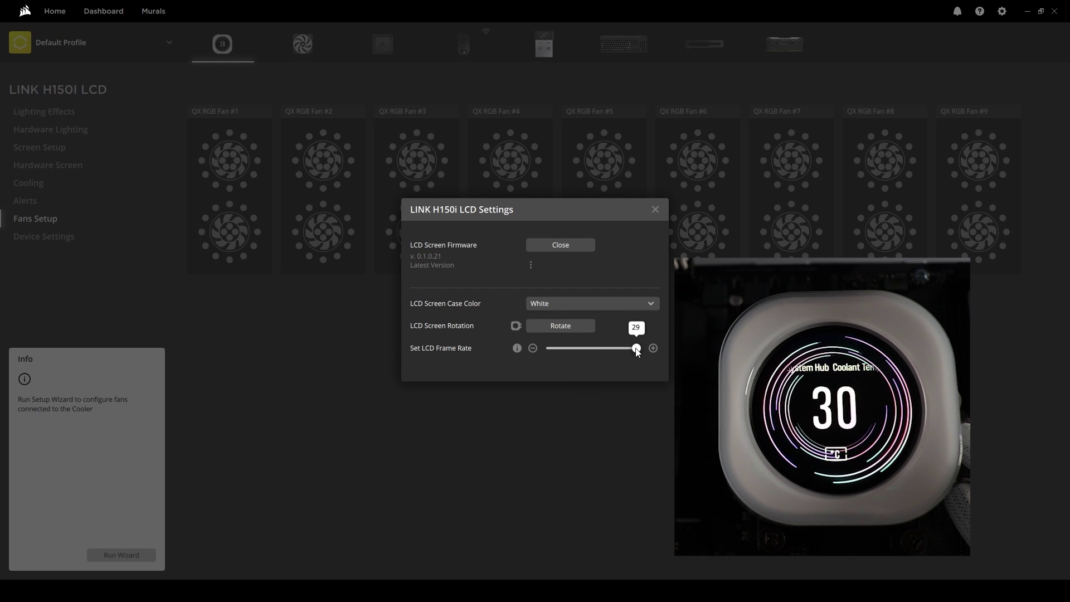
{"action": "left_click_drag", "start_coordinate": [640, 348], "coordinate": [543, 355]}
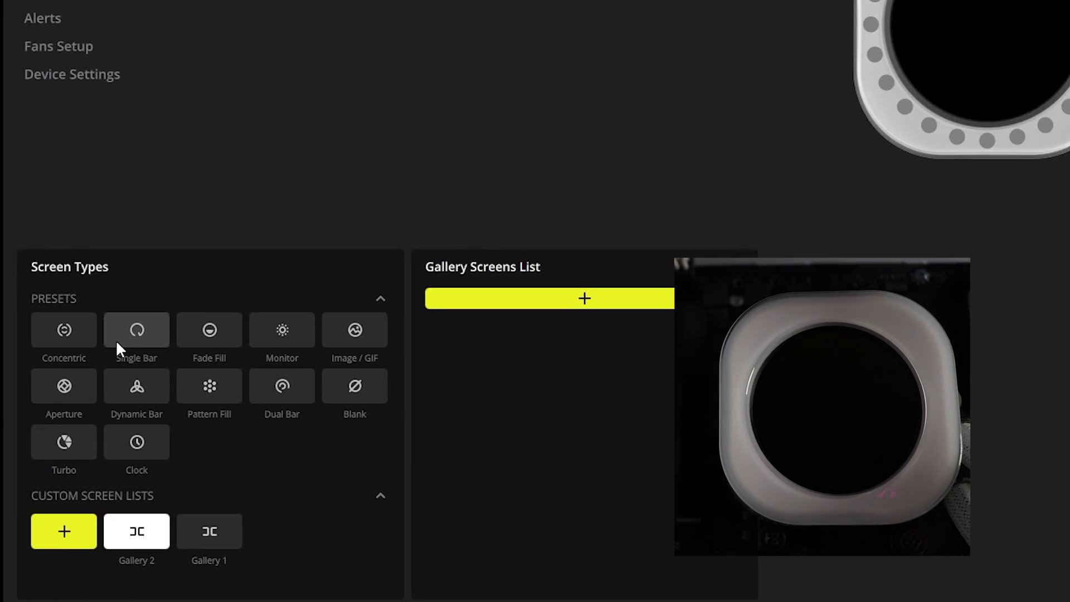
Preview the Concentric, Single Bar, Fade Fill, Monitor, Image / GIF, Aperture, Dynamic Bar, Pattern Fill and Dual Bar screen types
{"action": "left_click", "coordinate": [88, 324]}
{"action": "left_click", "coordinate": [170, 319]}
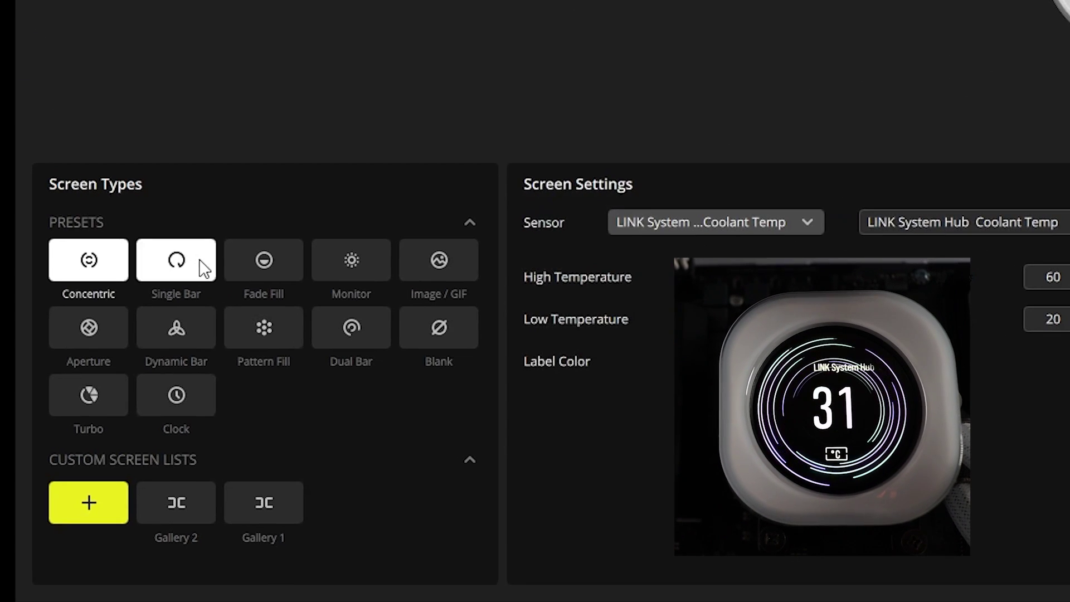
{"action": "left_click", "coordinate": [275, 260]}
{"action": "left_click", "coordinate": [351, 261]}
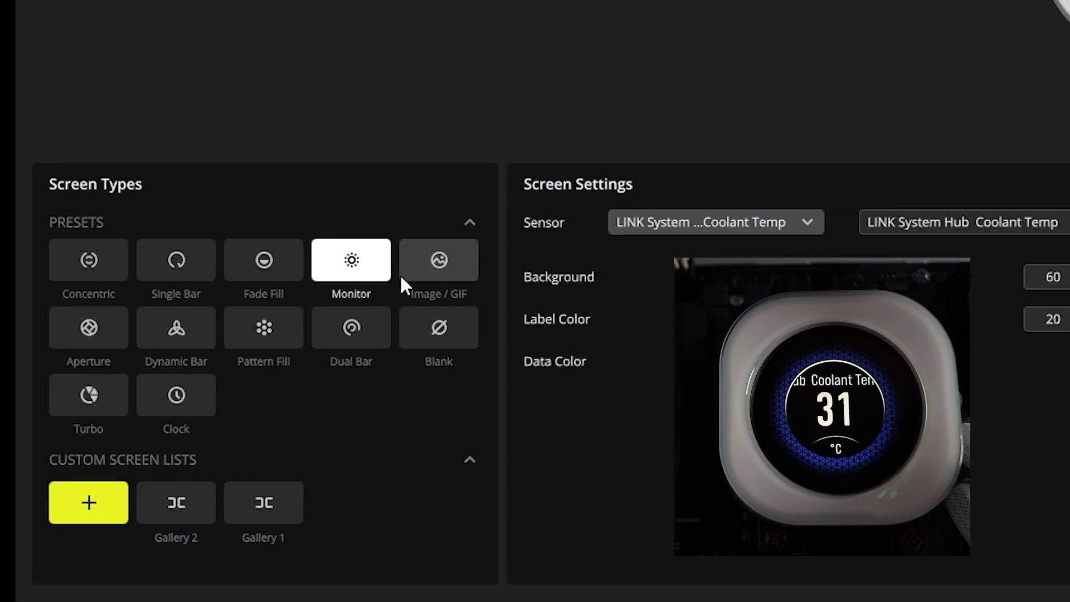
{"action": "left_click", "coordinate": [443, 260]}
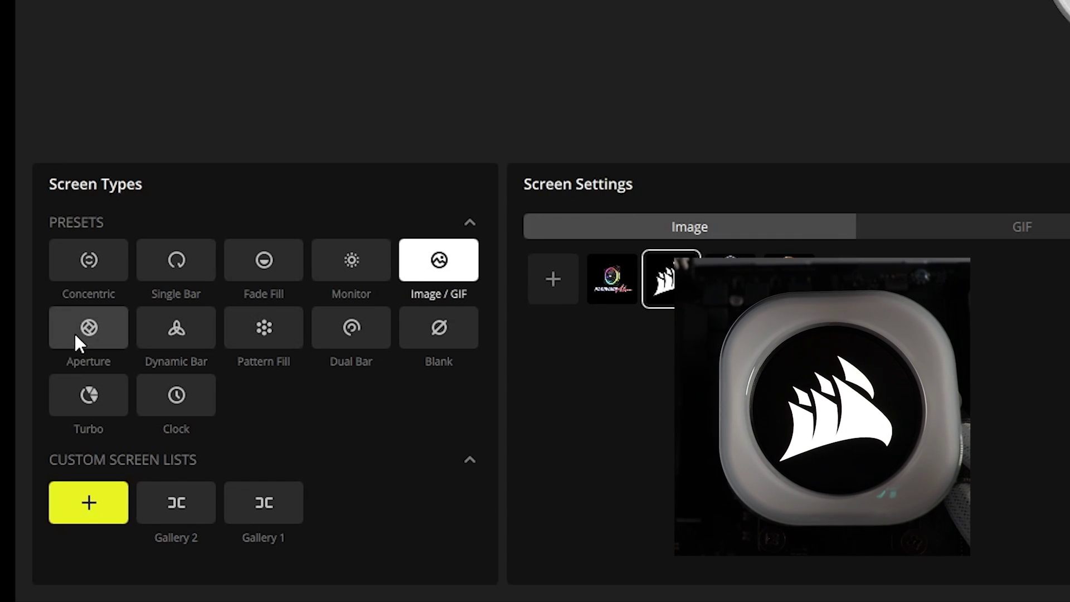
{"action": "left_click", "coordinate": [92, 328]}
{"action": "left_click", "coordinate": [167, 334]}
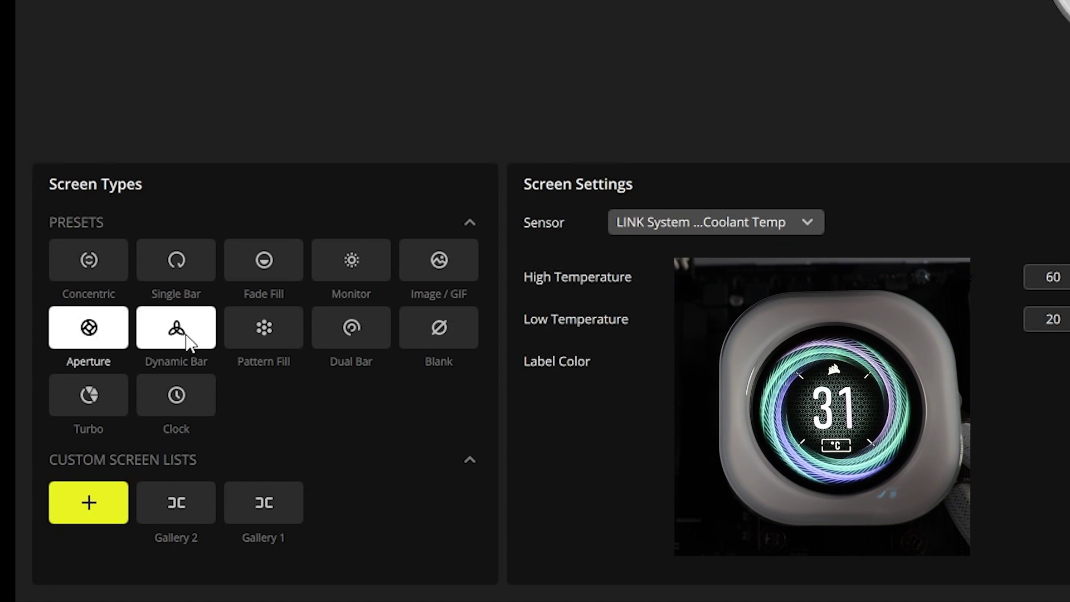
{"action": "left_click", "coordinate": [262, 330]}
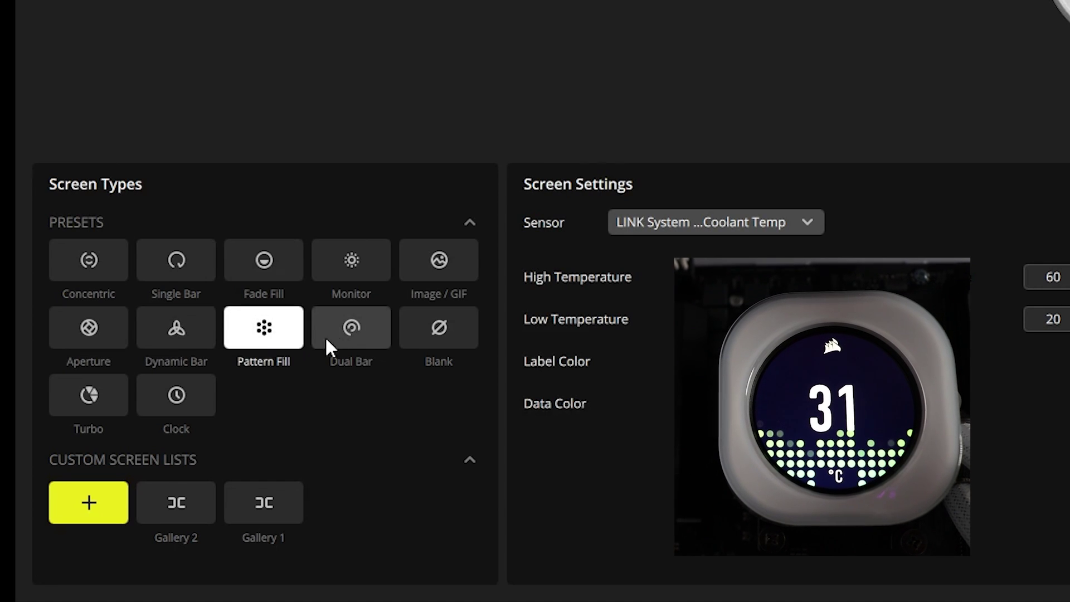
{"action": "left_click", "coordinate": [370, 334]}
Try the Blank, Turbo and Clock screen types, then settle on Concentric
{"action": "left_click", "coordinate": [449, 330]}
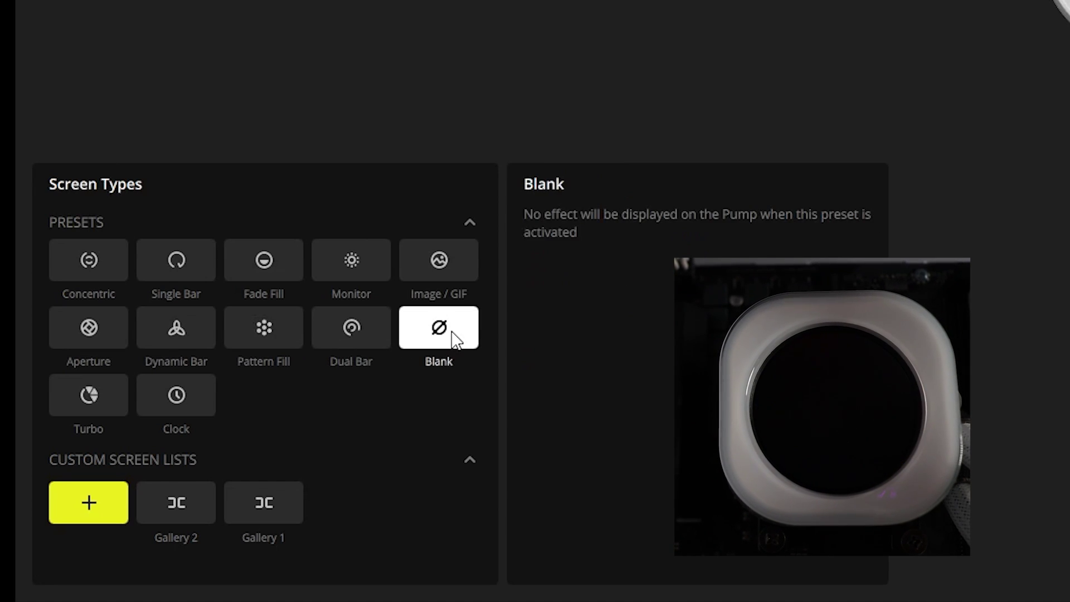
{"action": "left_click", "coordinate": [100, 393]}
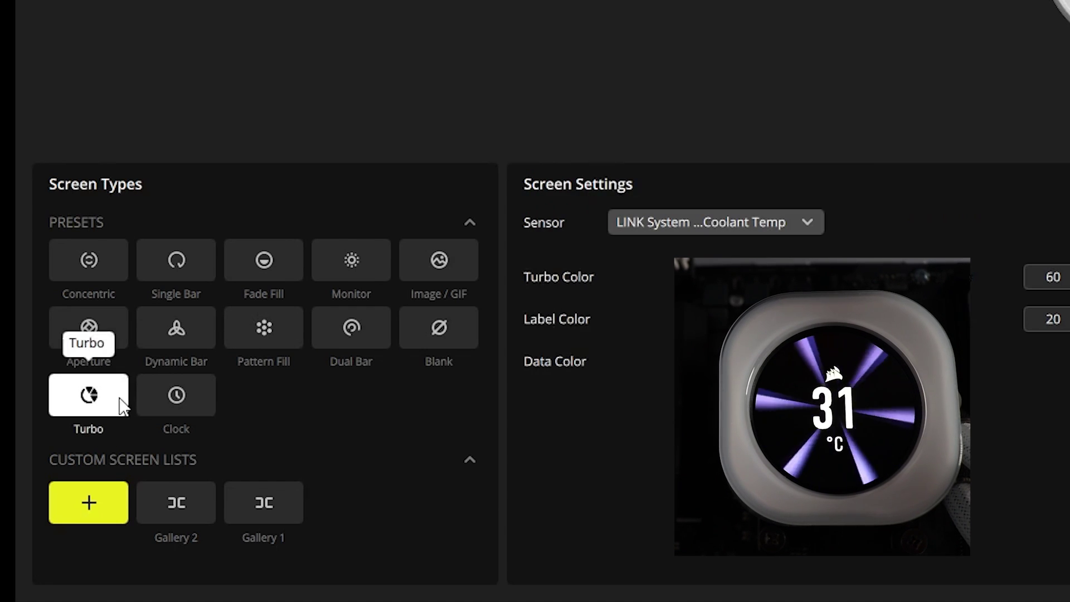
{"action": "left_click", "coordinate": [190, 410]}
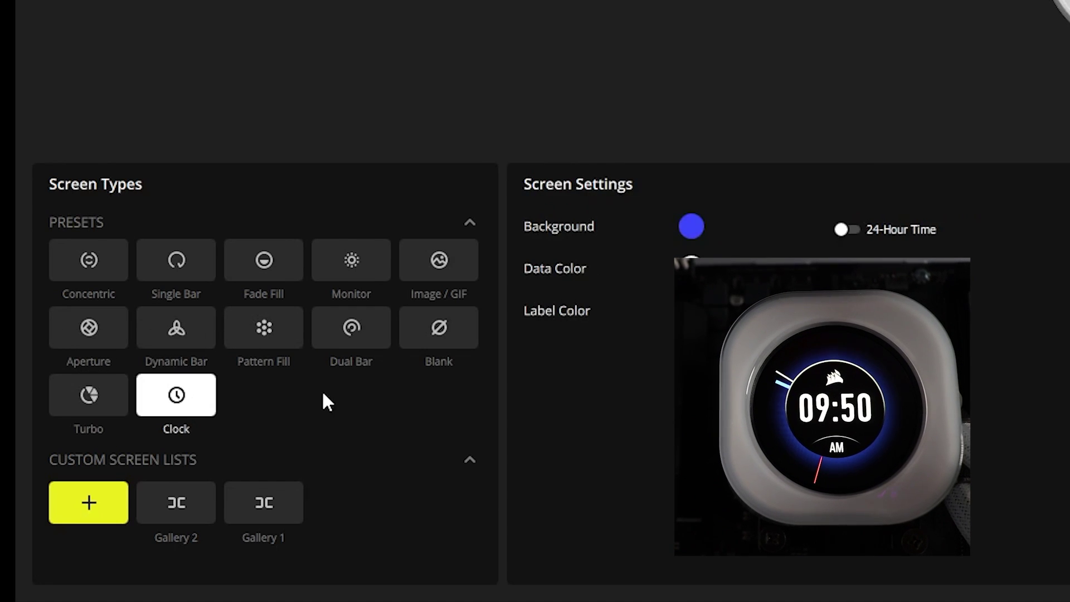
{"action": "left_click", "coordinate": [90, 268]}
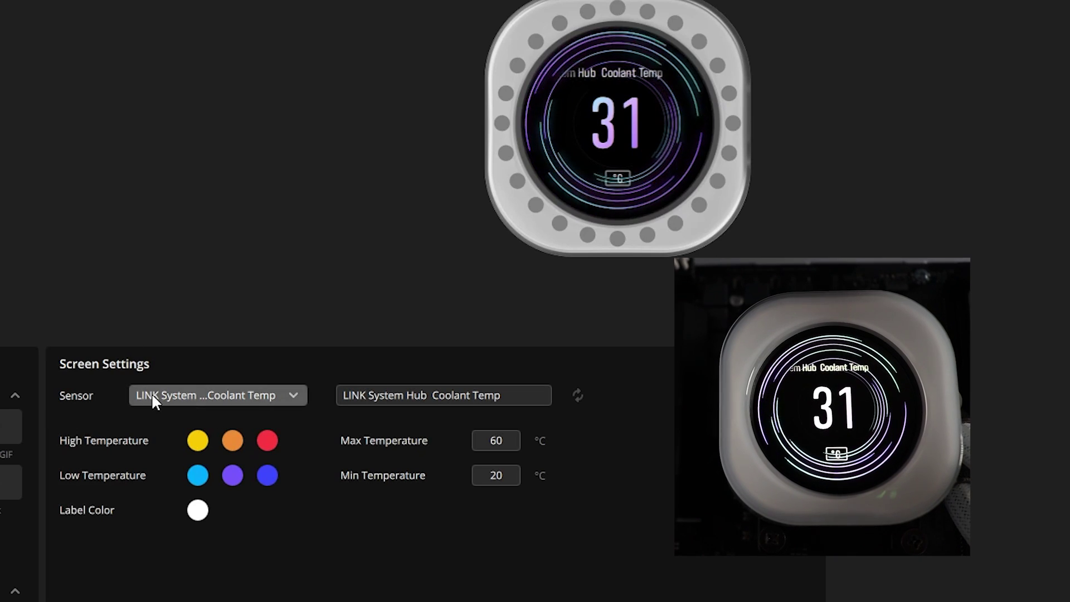
Browse the list of available sensors without changing the selection
{"action": "left_click", "coordinate": [192, 397]}
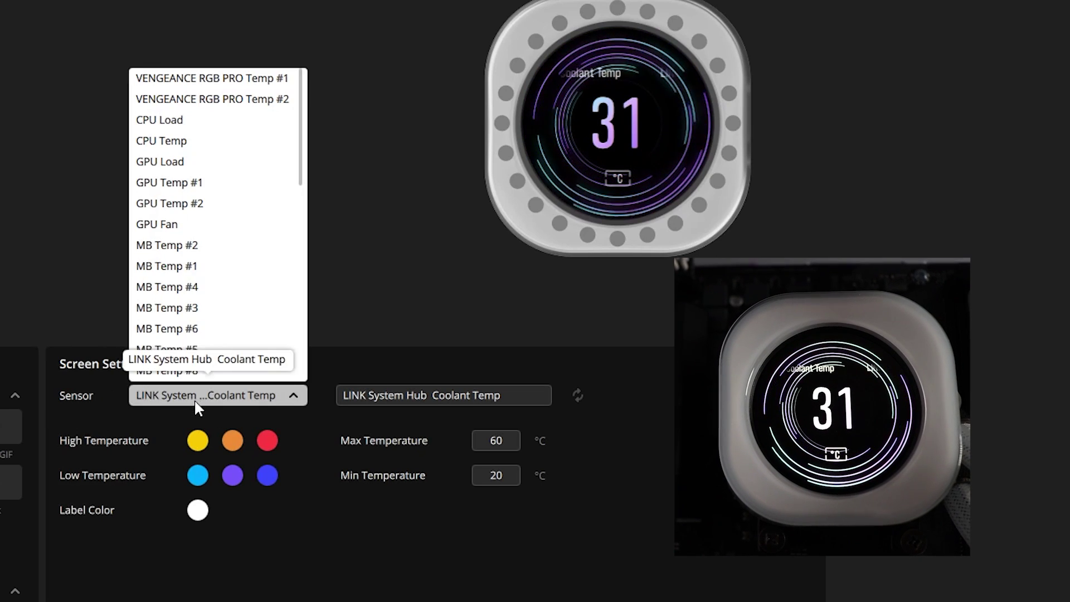
{"action": "scroll", "coordinate": [195, 276], "scroll_direction": "down", "scroll_amount": 10}
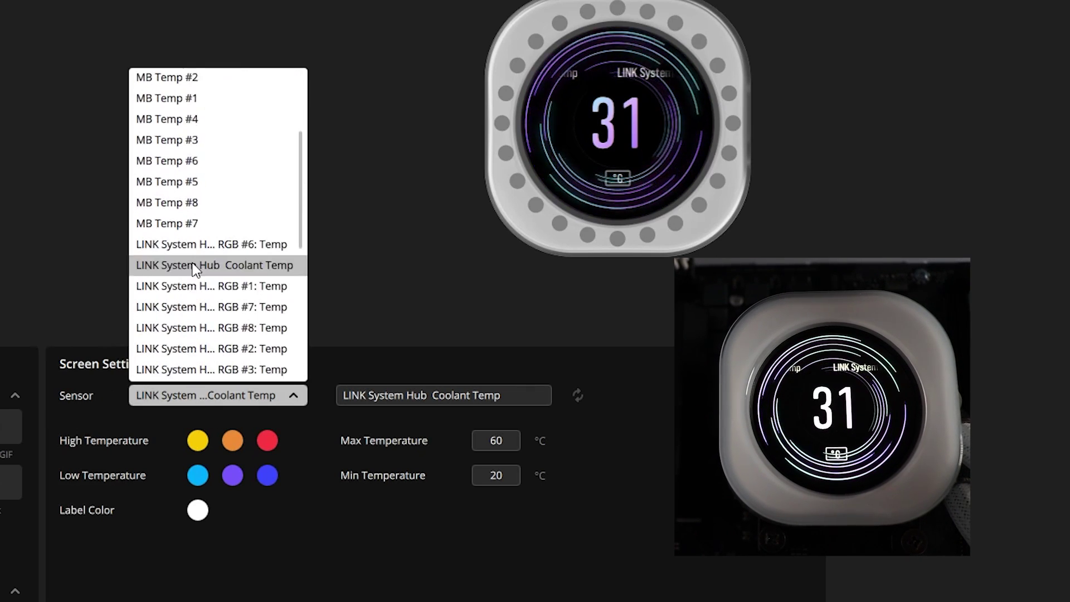
{"action": "scroll", "coordinate": [190, 279], "scroll_direction": "up", "scroll_amount": 2}
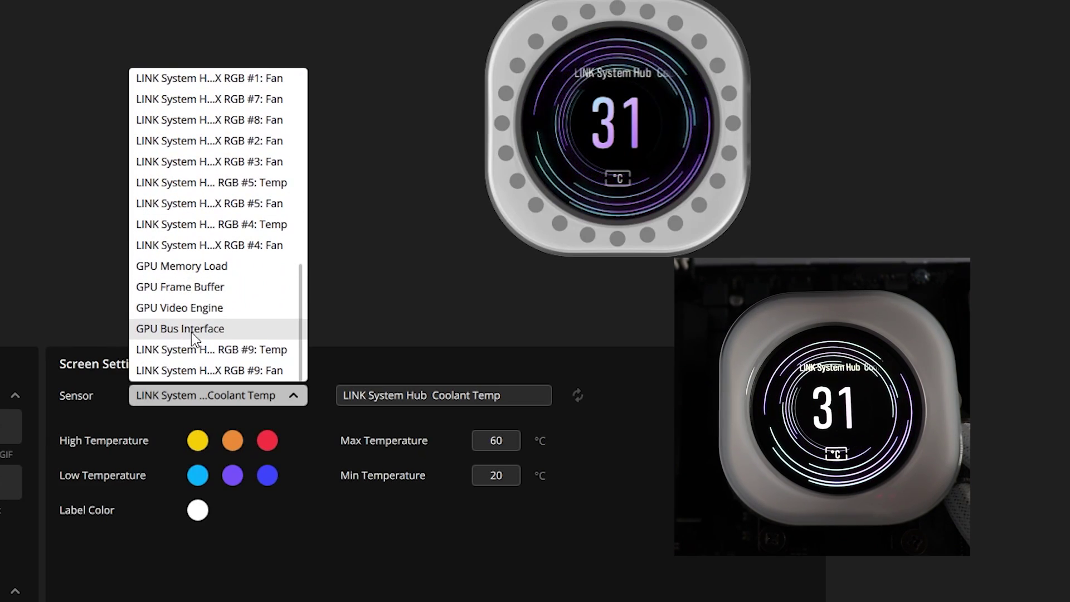
{"action": "scroll", "coordinate": [193, 329], "scroll_direction": "up", "scroll_amount": 3}
{"action": "scroll", "coordinate": [193, 317], "scroll_direction": "up", "scroll_amount": 6}
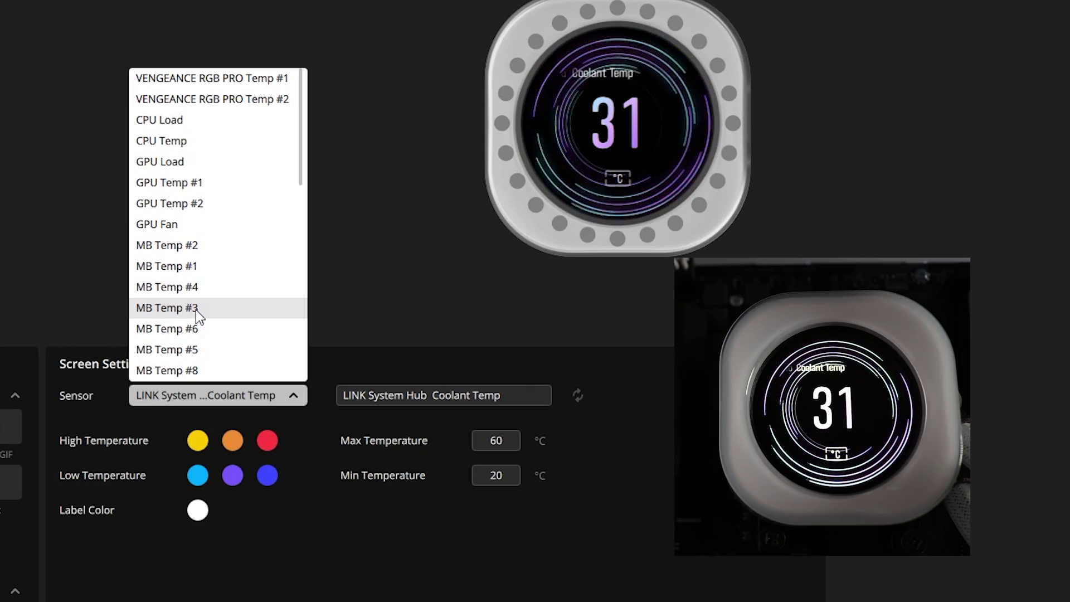
{"action": "scroll", "coordinate": [209, 273], "scroll_direction": "down", "scroll_amount": 5}
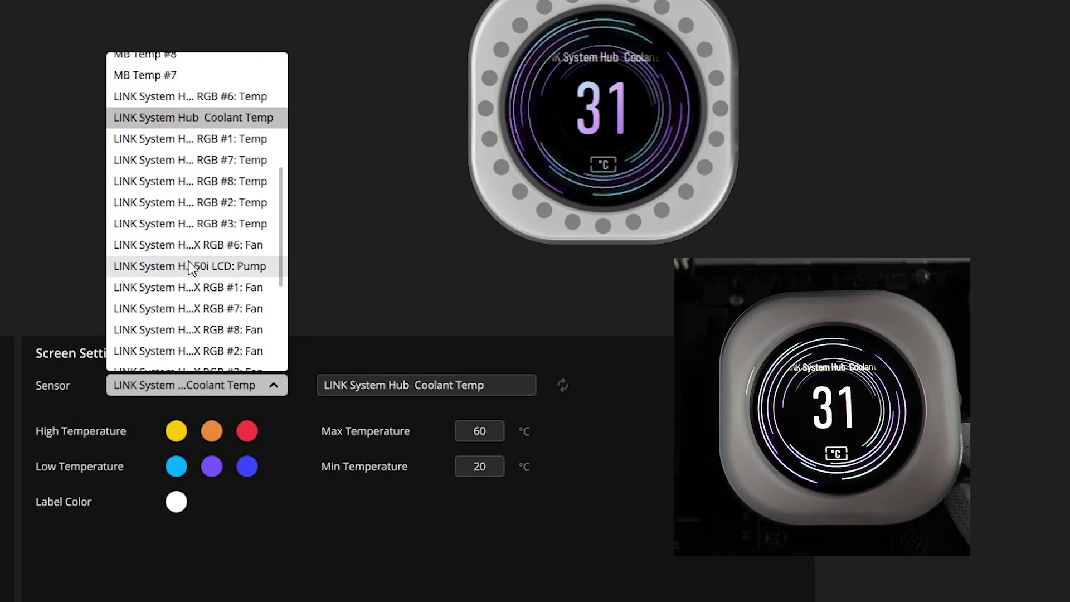
{"action": "scroll", "coordinate": [191, 274], "scroll_direction": "down", "scroll_amount": 3}
{"action": "scroll", "coordinate": [198, 278], "scroll_direction": "up", "scroll_amount": 4}
{"action": "scroll", "coordinate": [217, 318], "scroll_direction": "down", "scroll_amount": 6}
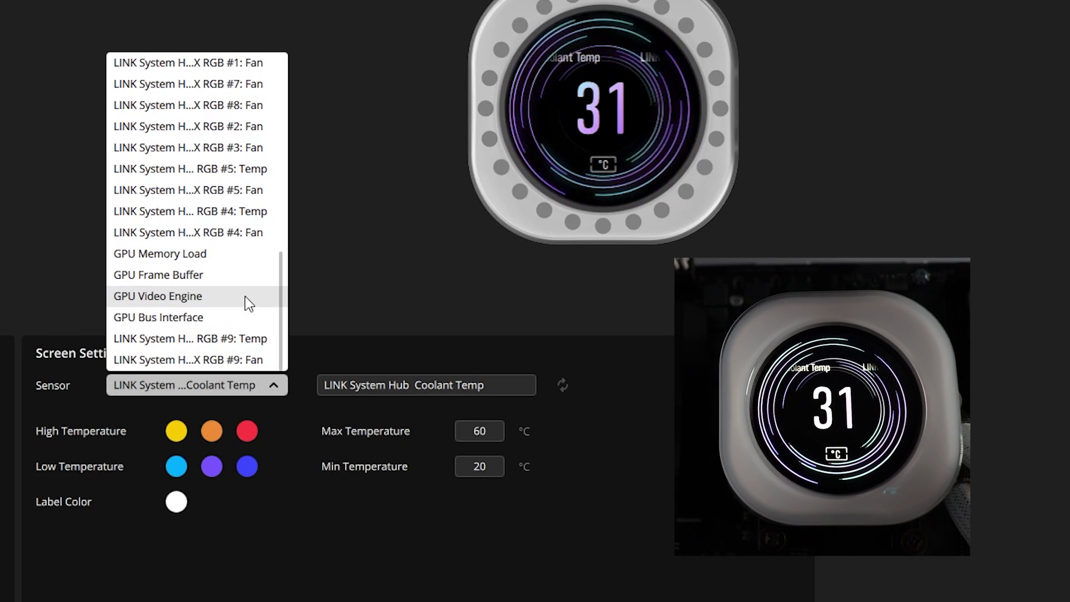
Relabel the coolant sensor as 'Hardware Artisan Coolant'
{"action": "left_click_drag", "start_coordinate": [485, 385], "coordinate": [289, 386]}
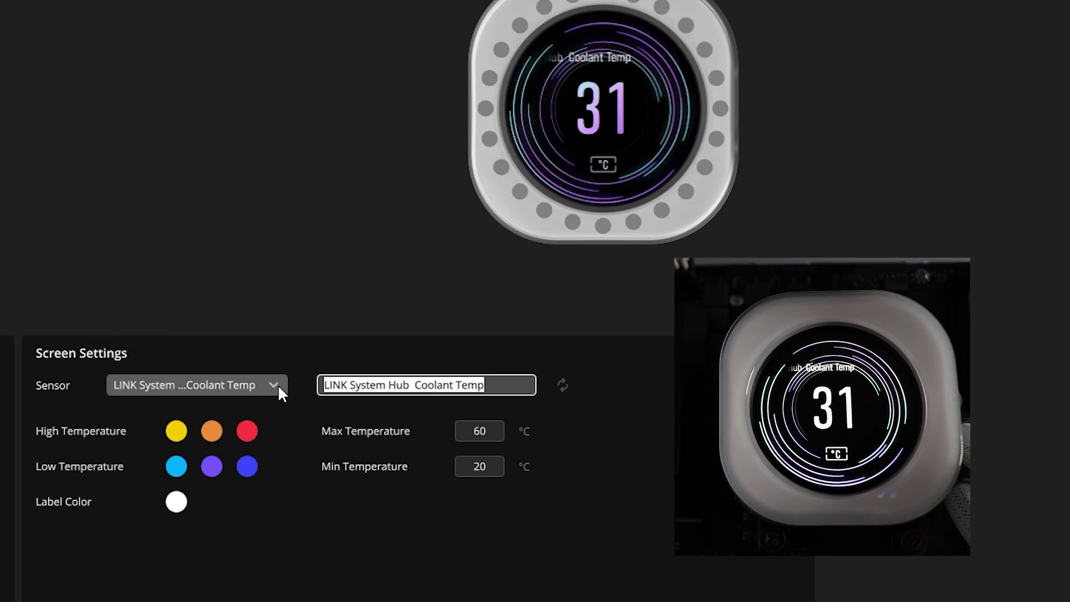
{"action": "type", "text": "Hardware"}
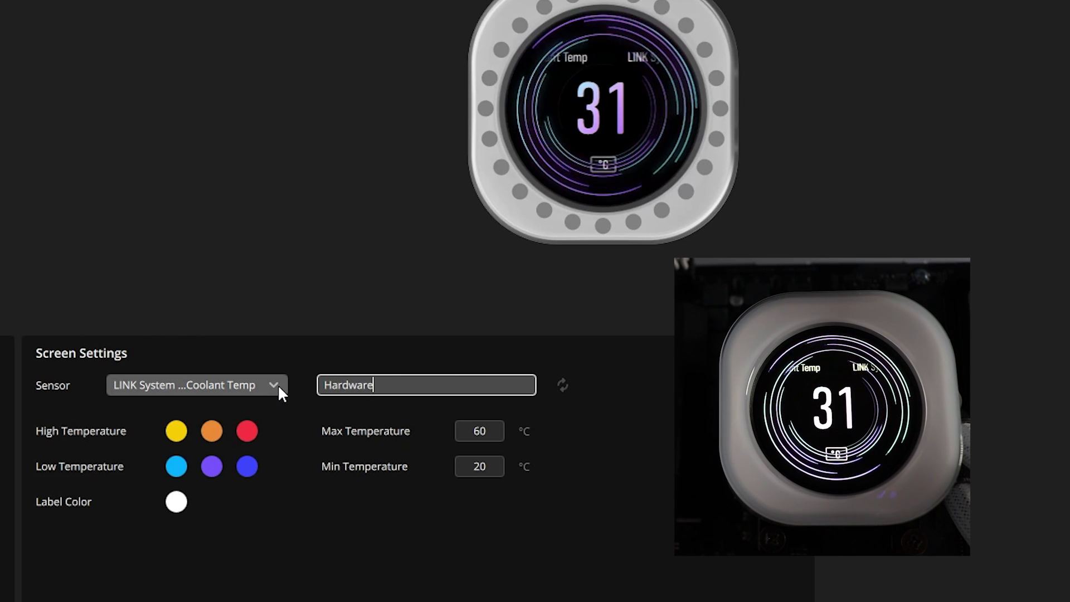
{"action": "type", "text": " Artisan"}
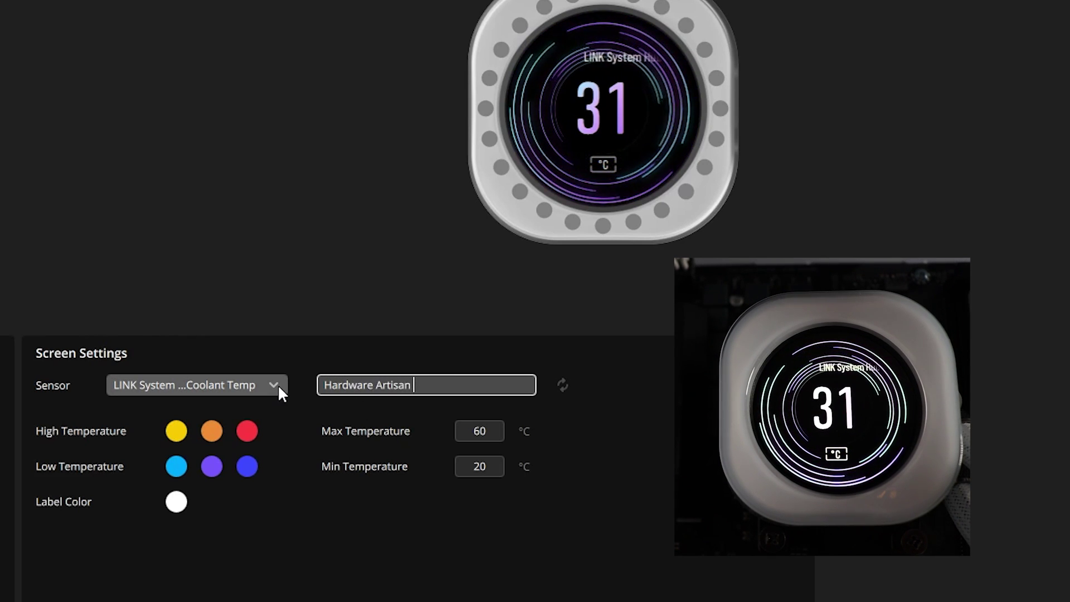
{"action": "type", "text": " Coolant"}
{"action": "key", "text": "Return"}
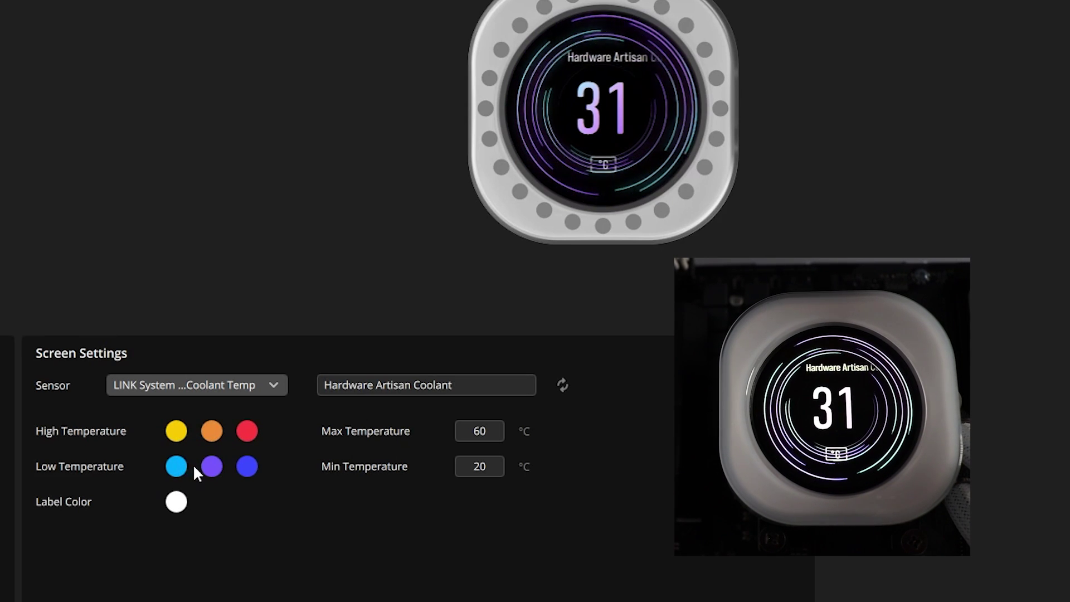
{"action": "left_click", "coordinate": [176, 466]}
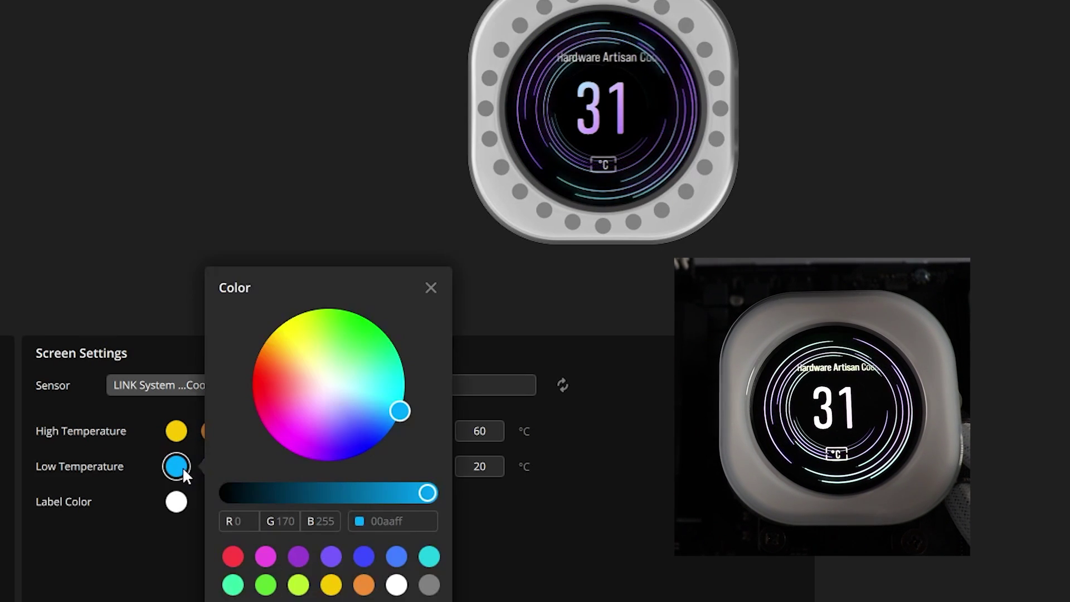
Make the first low-temperature colour green and the second orange
{"action": "left_click", "coordinate": [266, 585]}
{"action": "left_click", "coordinate": [209, 528]}
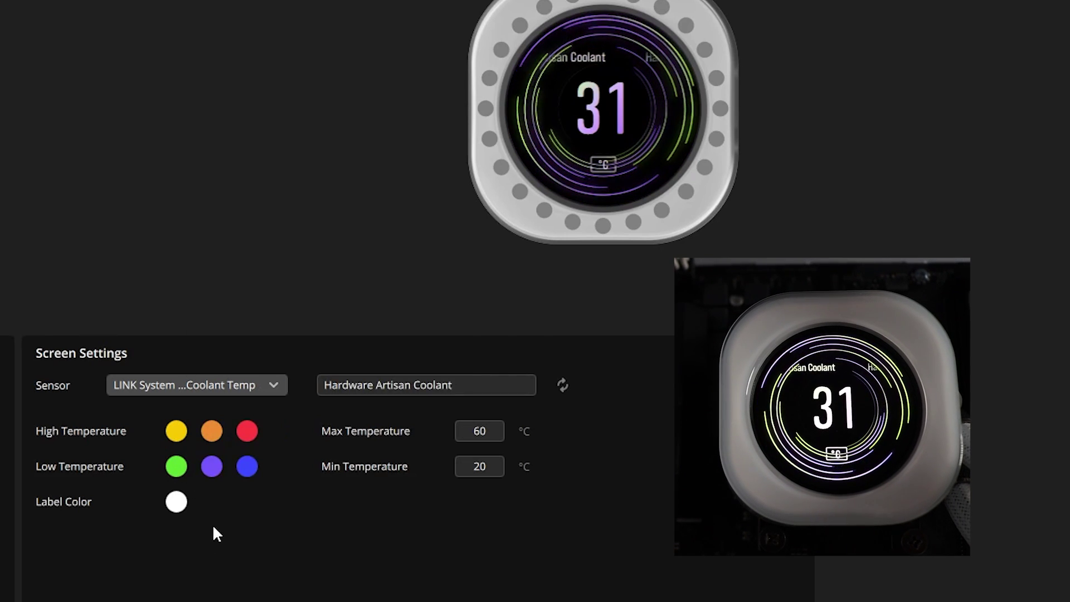
{"action": "left_click", "coordinate": [219, 474]}
{"action": "left_click", "coordinate": [394, 577]}
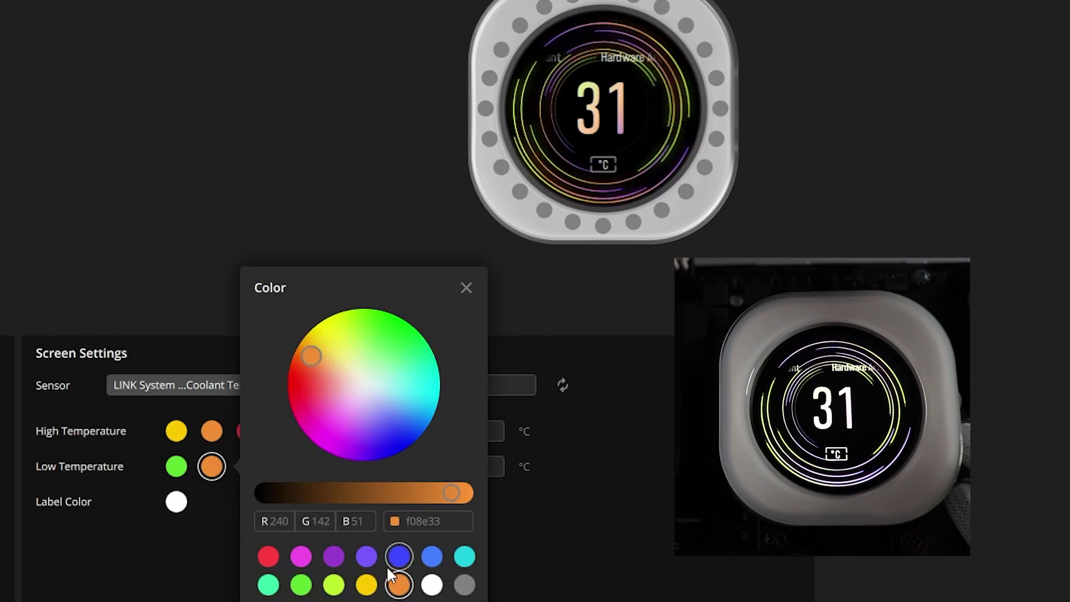
{"action": "left_click", "coordinate": [242, 575]}
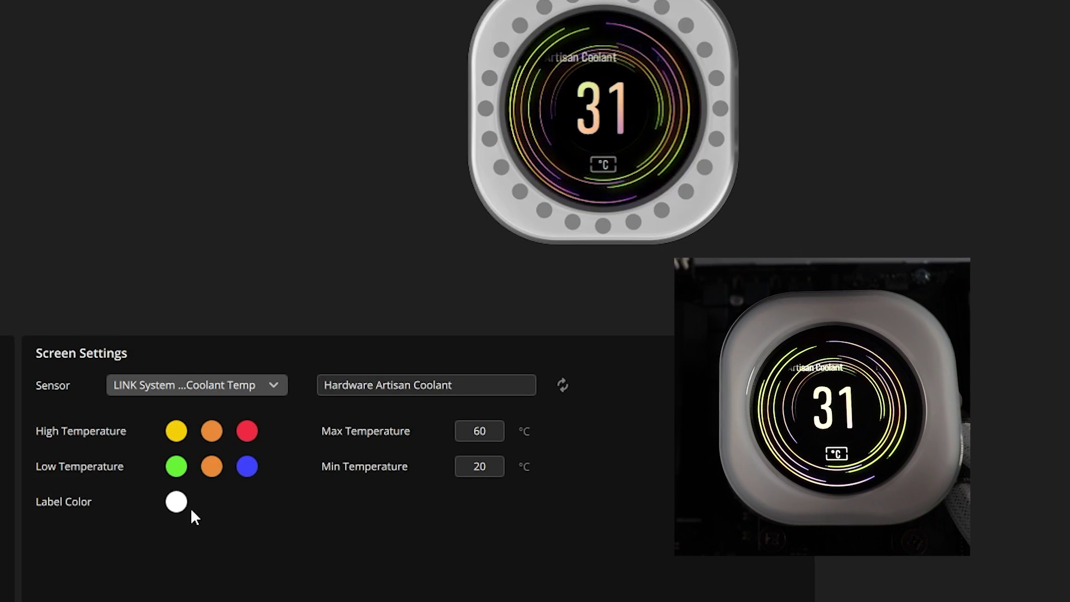
Try red and blue for the label colour, then return it to white
{"action": "left_click", "coordinate": [176, 503]}
{"action": "left_click", "coordinate": [233, 589]}
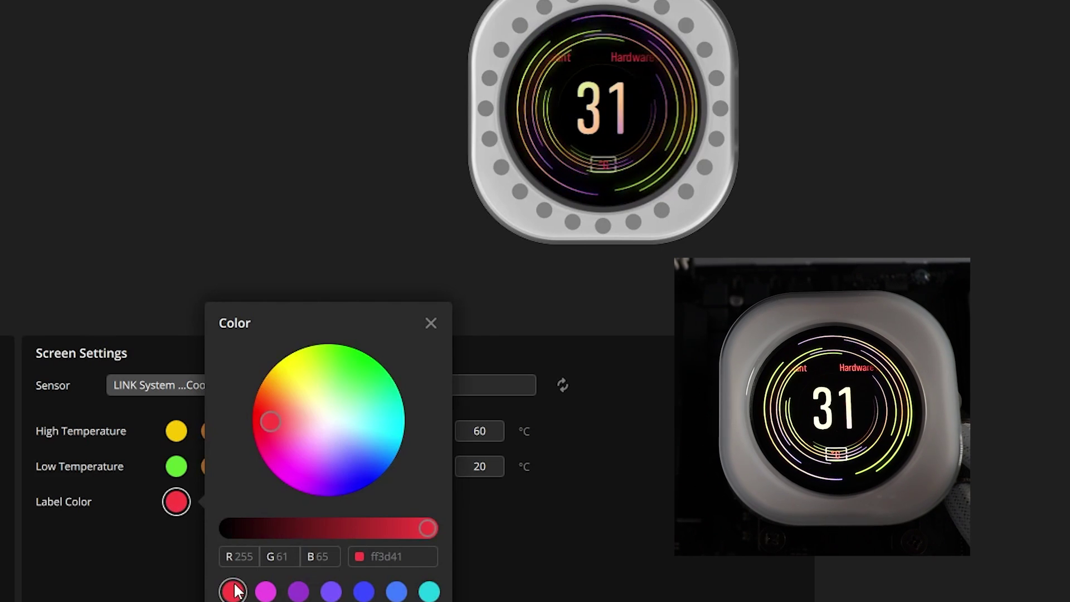
{"action": "left_click", "coordinate": [193, 575]}
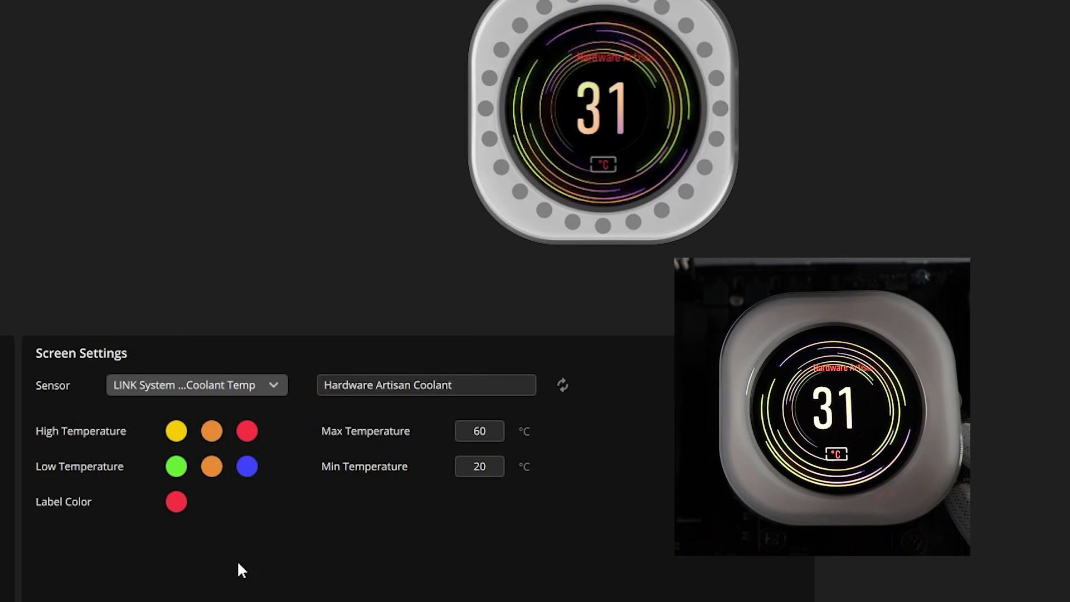
{"action": "left_click", "coordinate": [176, 503]}
{"action": "left_click", "coordinate": [364, 591]}
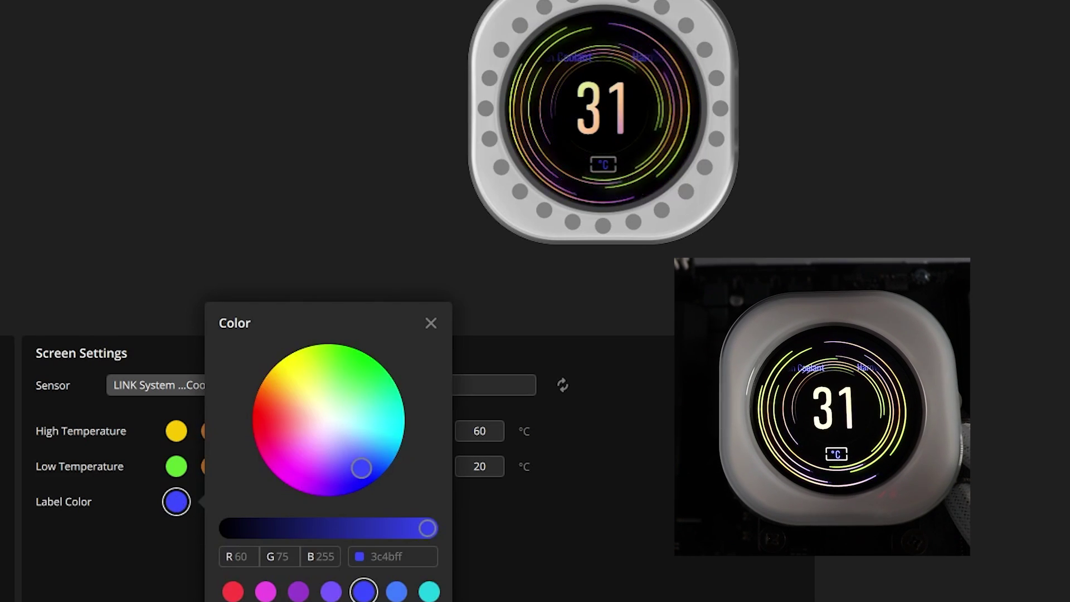
{"action": "left_click", "coordinate": [322, 593]}
{"action": "left_click", "coordinate": [141, 583]}
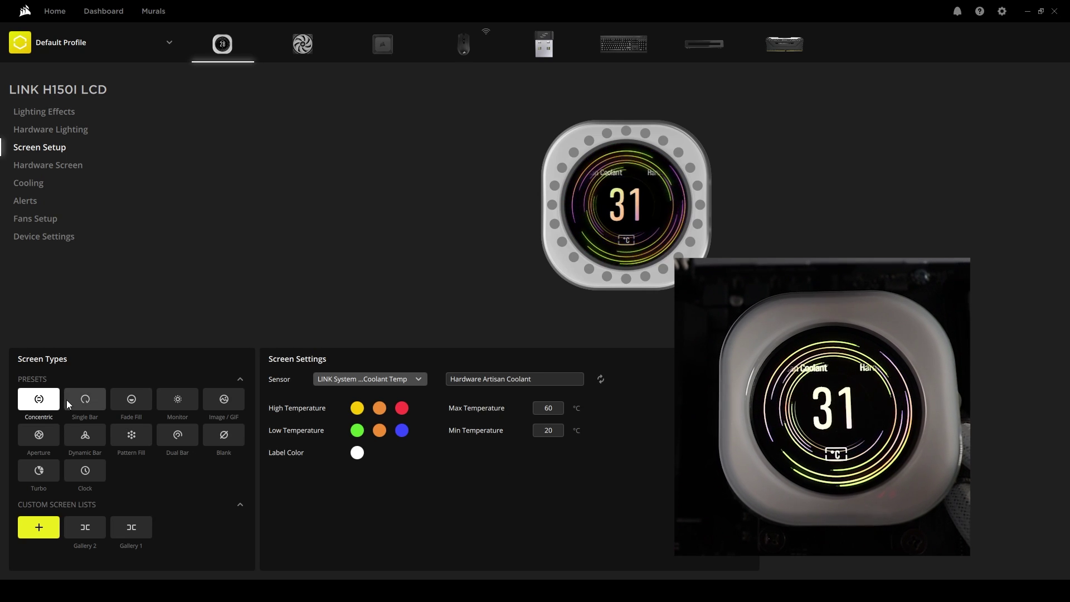
{"action": "left_click", "coordinate": [94, 401]}
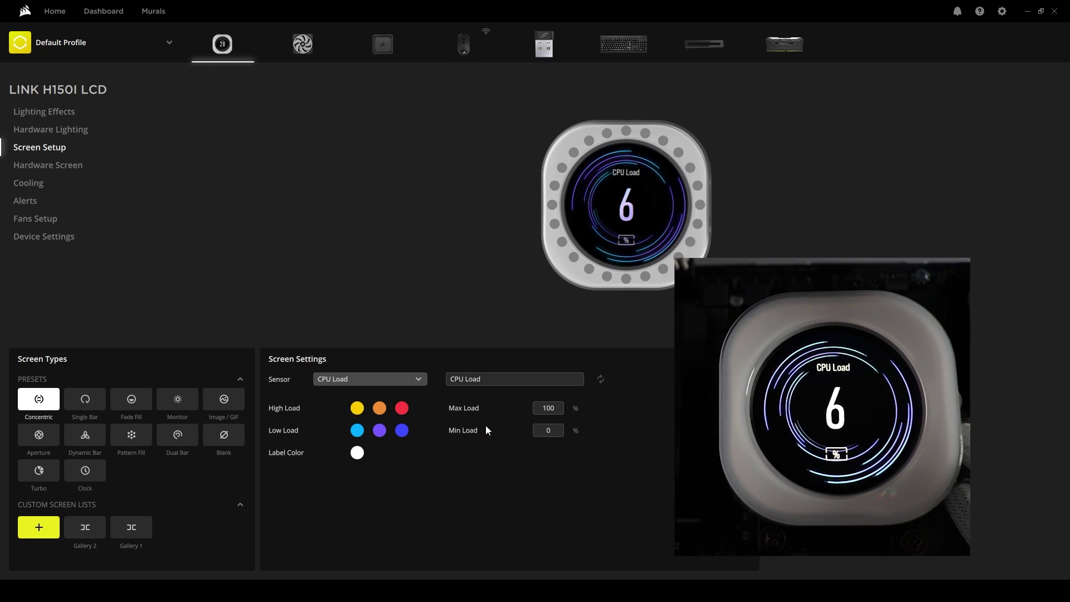
Check the sensor list, preview Turbo and Clock, and toggle 24-hour time on then off
{"action": "left_click", "coordinate": [386, 380]}
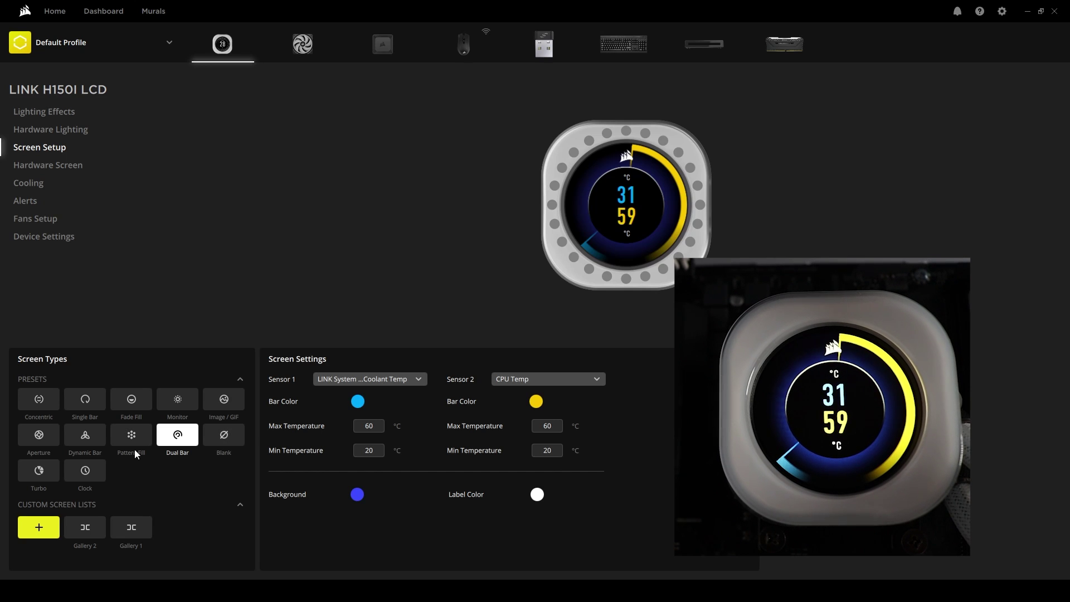
{"action": "left_click", "coordinate": [56, 470]}
{"action": "left_click", "coordinate": [84, 471]}
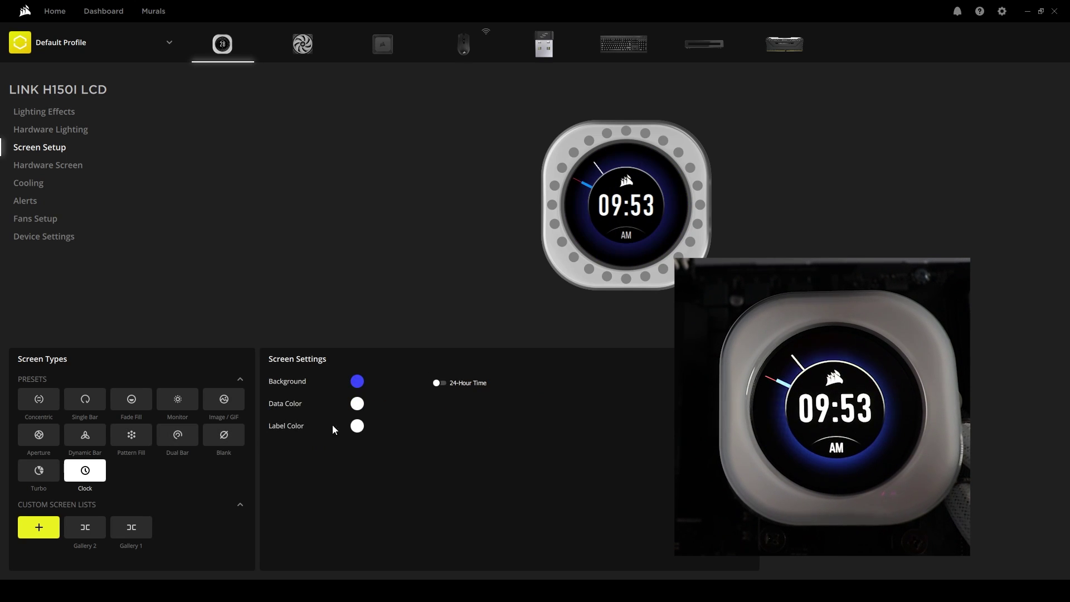
{"action": "left_click", "coordinate": [437, 383]}
{"action": "left_click", "coordinate": [440, 383]}
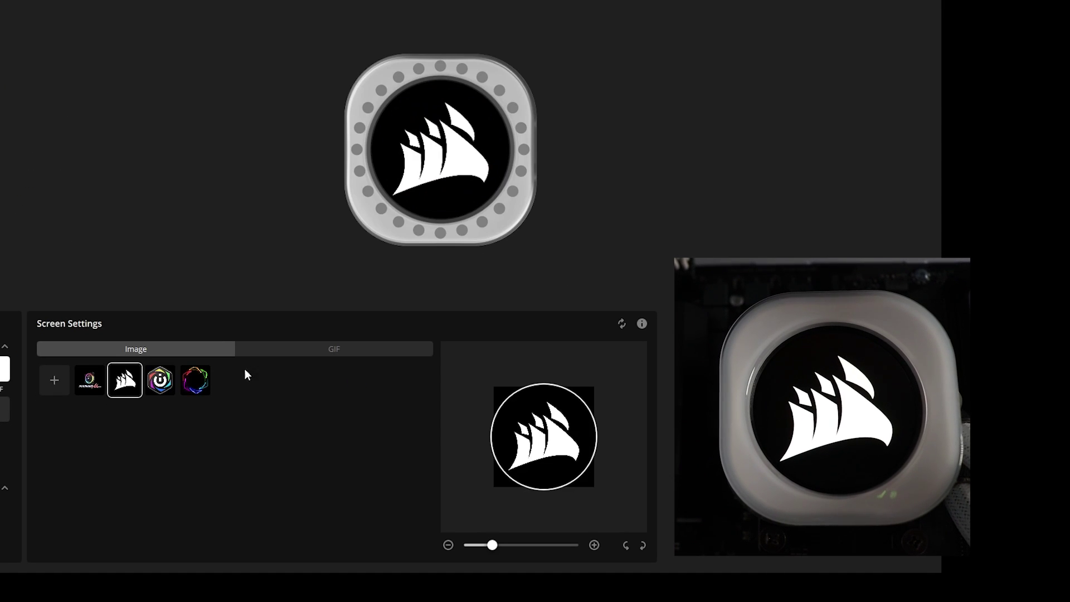
Try an animated GIF, then display the Hardware Artisan logo image instead
{"action": "left_click", "coordinate": [295, 351]}
{"action": "left_click", "coordinate": [92, 379]}
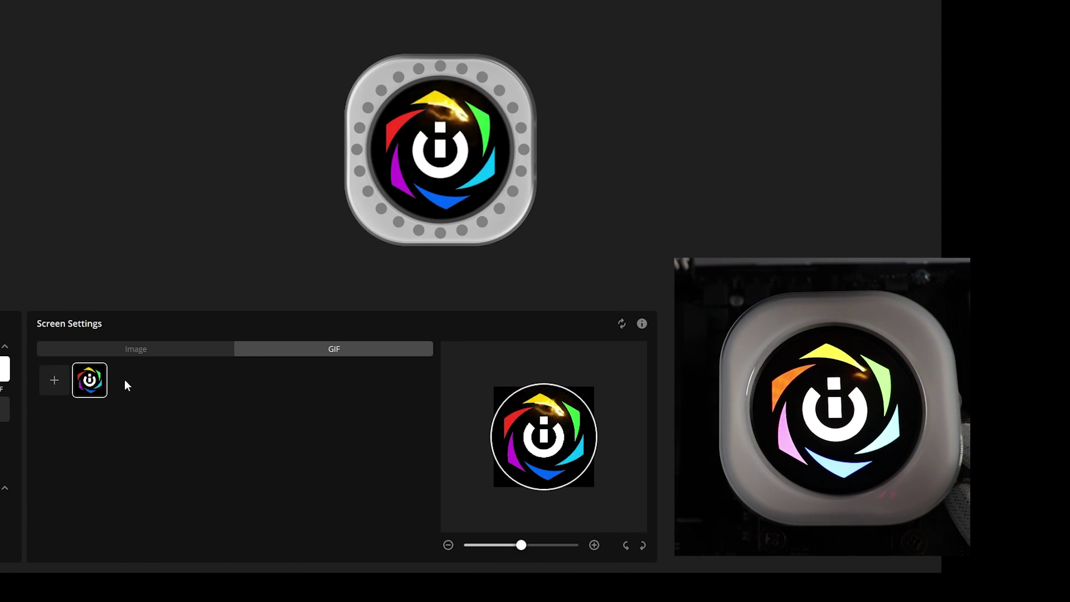
{"action": "left_click", "coordinate": [171, 347]}
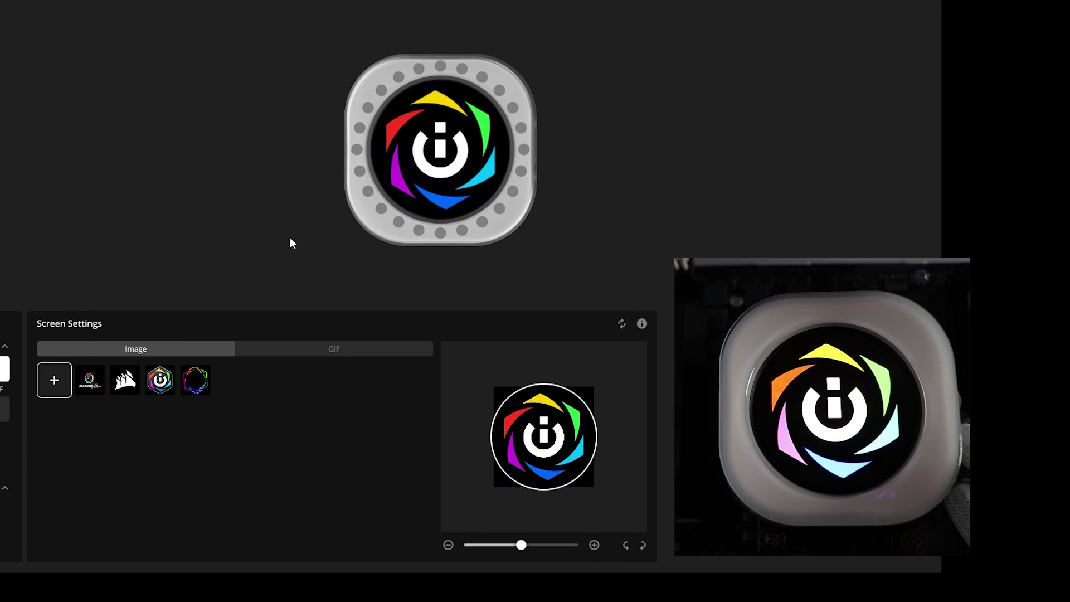
{"action": "left_click", "coordinate": [130, 381]}
{"action": "left_click", "coordinate": [95, 383]}
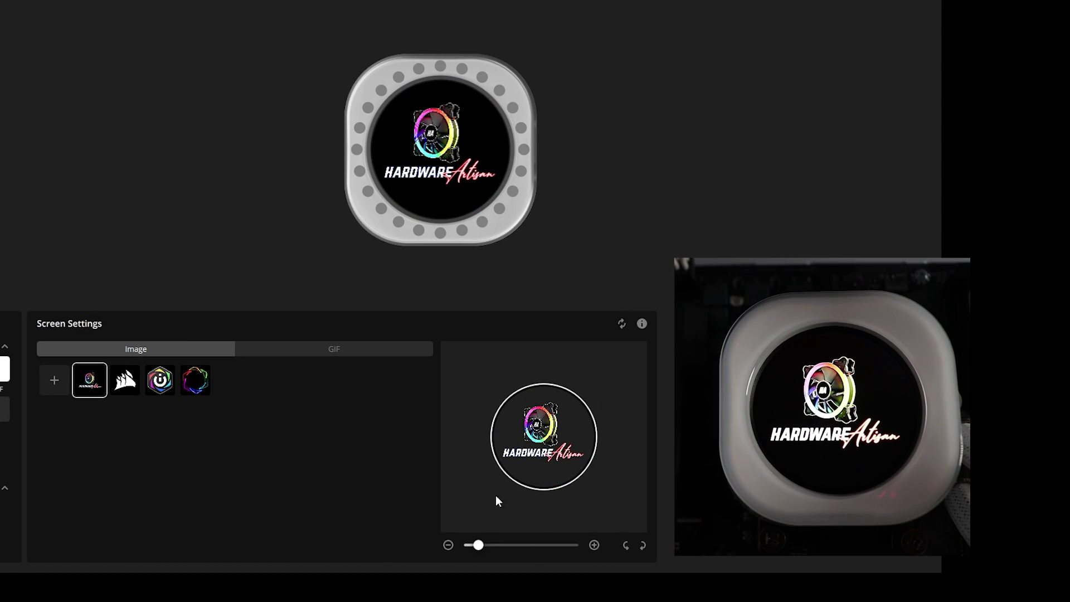
Shrink the logo to 1%, move it lower, and test rotations before restoring it horizontal
{"action": "mouse_move", "coordinate": [478, 545]}
{"action": "left_mouse_down"}
{"action": "mouse_move", "coordinate": [513, 546]}
{"action": "mouse_move", "coordinate": [438, 549]}
{"action": "mouse_move", "coordinate": [529, 551]}
{"action": "mouse_move", "coordinate": [469, 555]}
{"action": "mouse_move", "coordinate": [483, 556]}
{"action": "left_mouse_up"}
{"action": "mouse_move", "coordinate": [530, 446]}
{"action": "left_mouse_down"}
{"action": "mouse_move", "coordinate": [528, 464]}
{"action": "mouse_move", "coordinate": [530, 449]}
{"action": "left_mouse_up"}
{"action": "left_click", "coordinate": [644, 547]}
{"action": "left_click", "coordinate": [644, 547]}
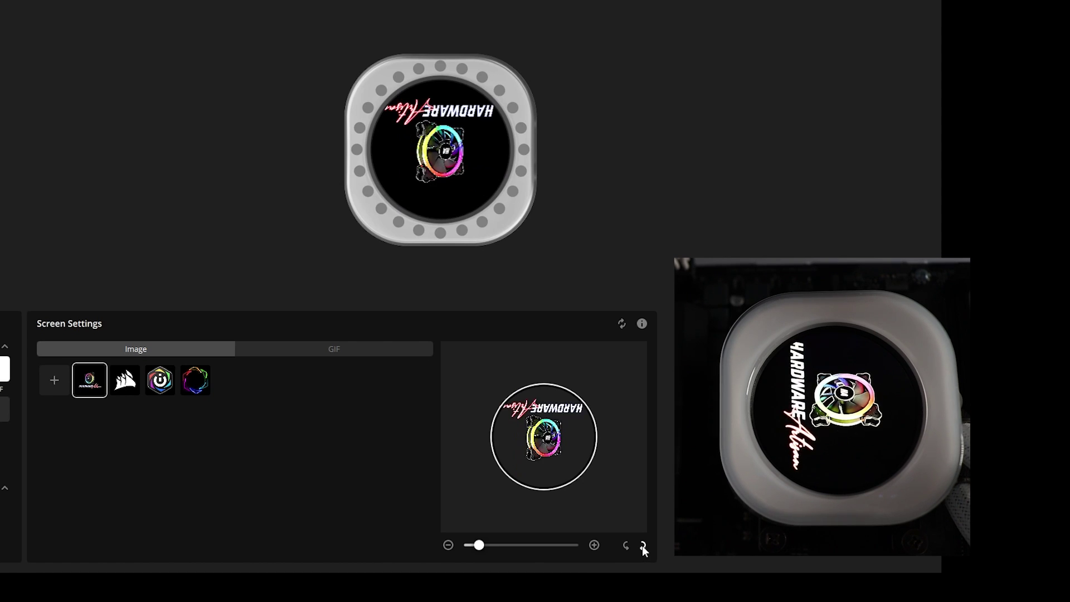
{"action": "left_click", "coordinate": [644, 546]}
{"action": "left_click", "coordinate": [644, 547]}
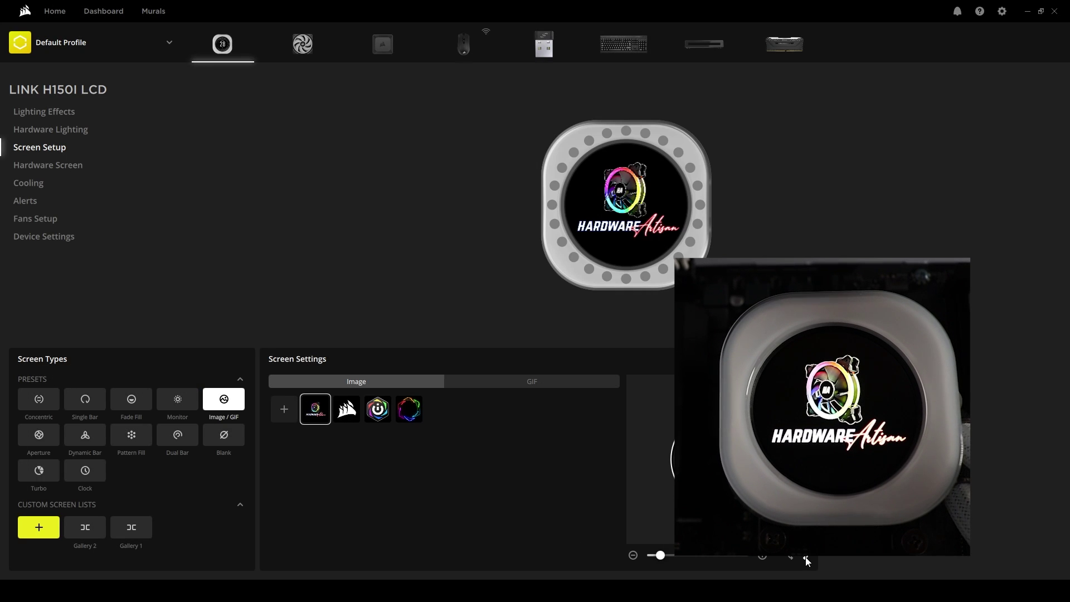
{"action": "left_click", "coordinate": [807, 556]}
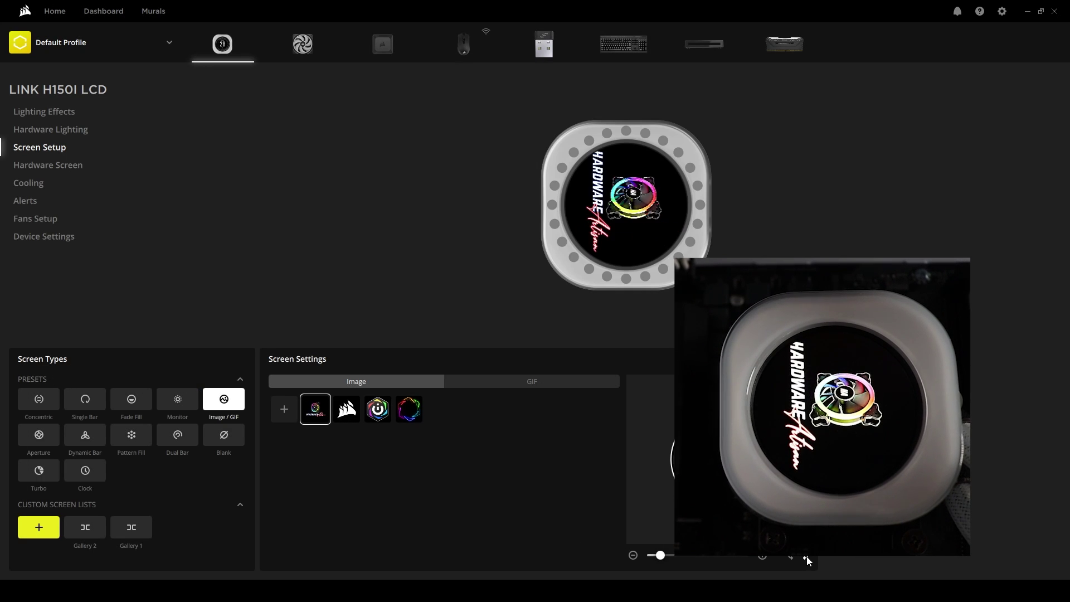
{"action": "left_click", "coordinate": [792, 557]}
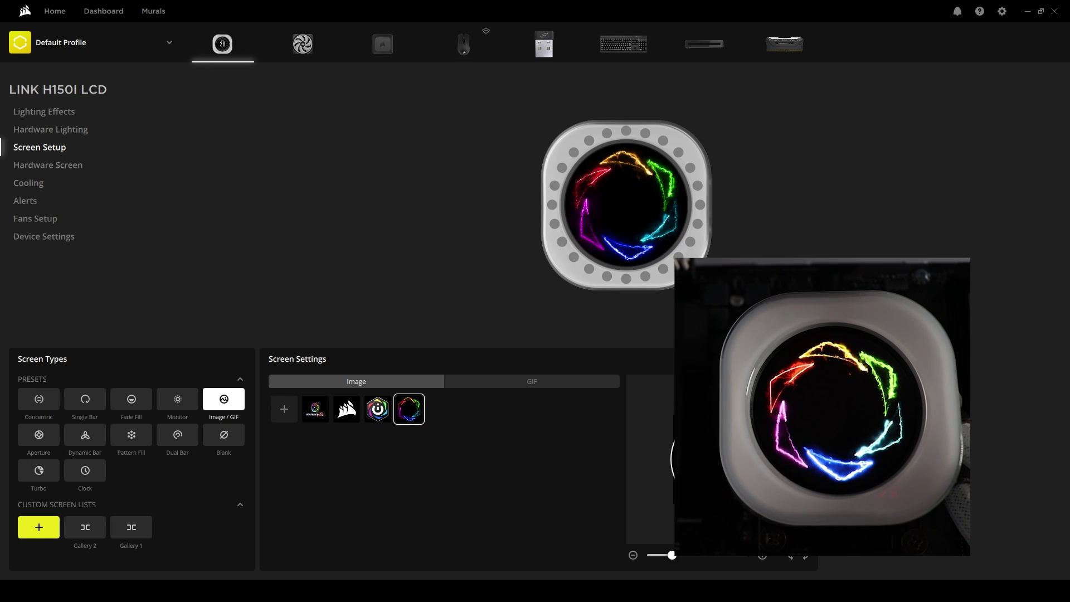
{"action": "left_click", "coordinate": [516, 380]}
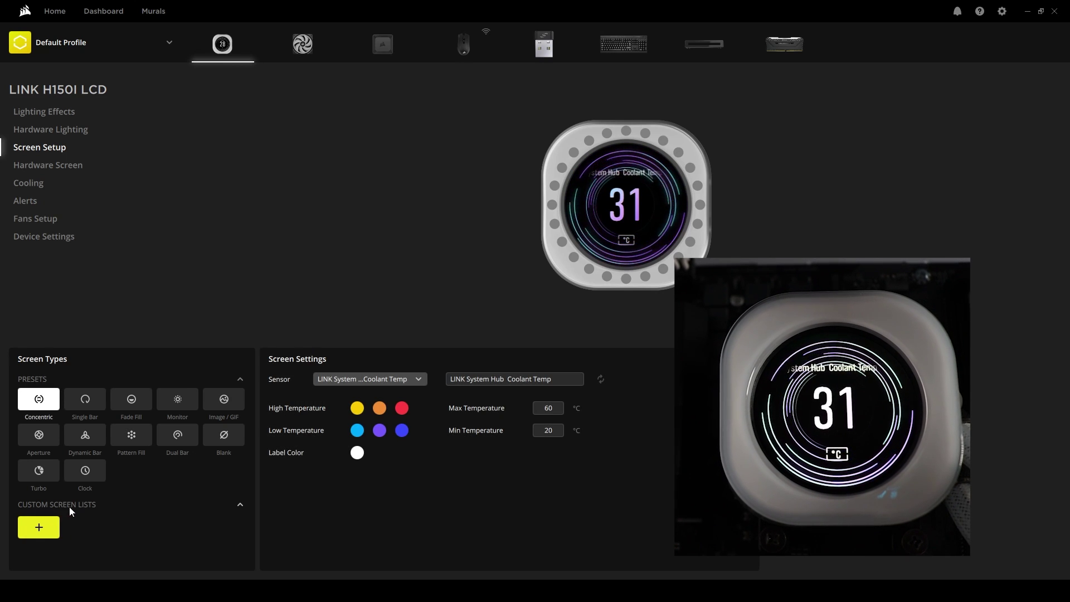
Create the Gallery 1 custom list and add a Concentric screen displayed for 00:05
{"action": "left_click", "coordinate": [43, 526]}
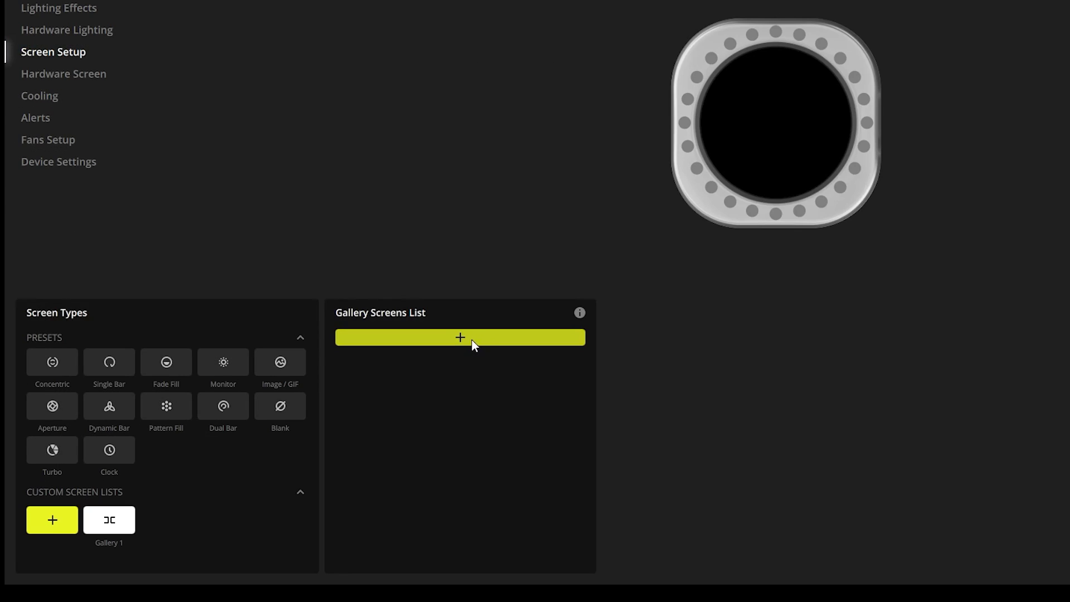
{"action": "left_click", "coordinate": [471, 336]}
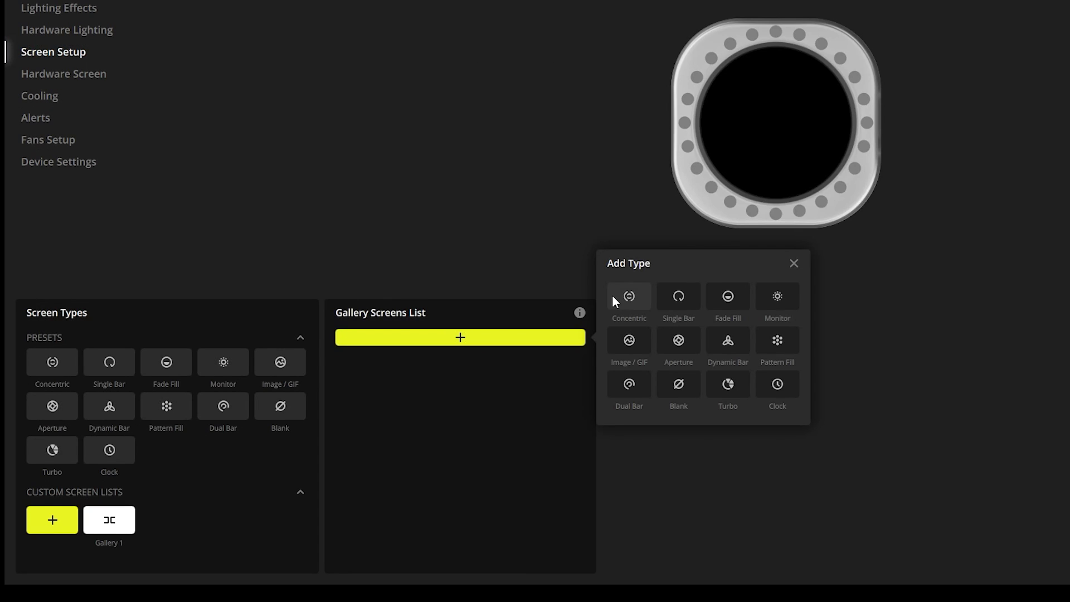
{"action": "left_click", "coordinate": [629, 298]}
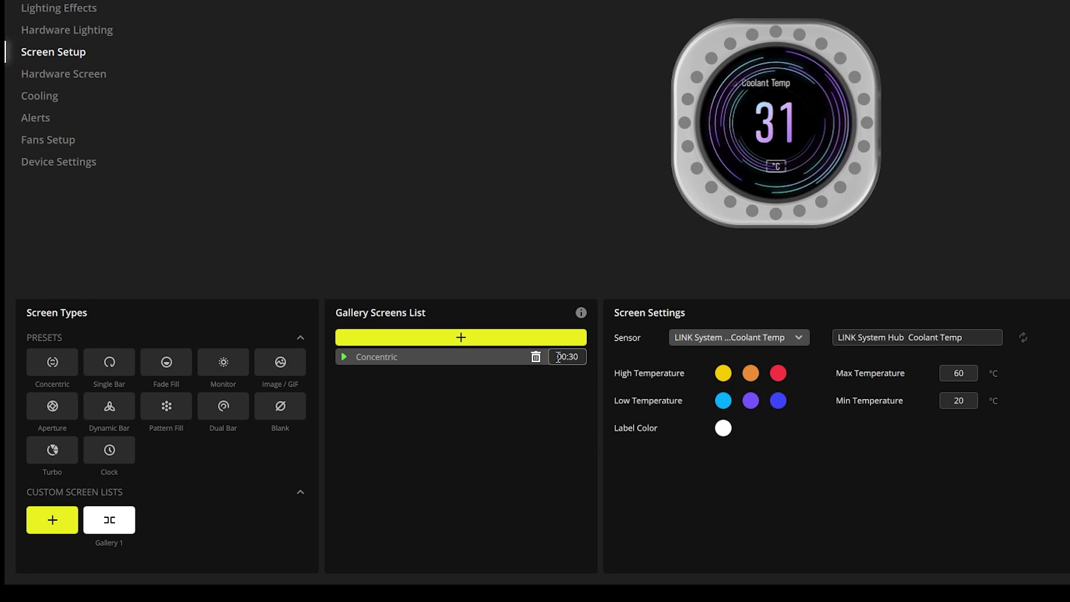
{"action": "left_click_drag", "start_coordinate": [558, 357], "coordinate": [580, 357]}
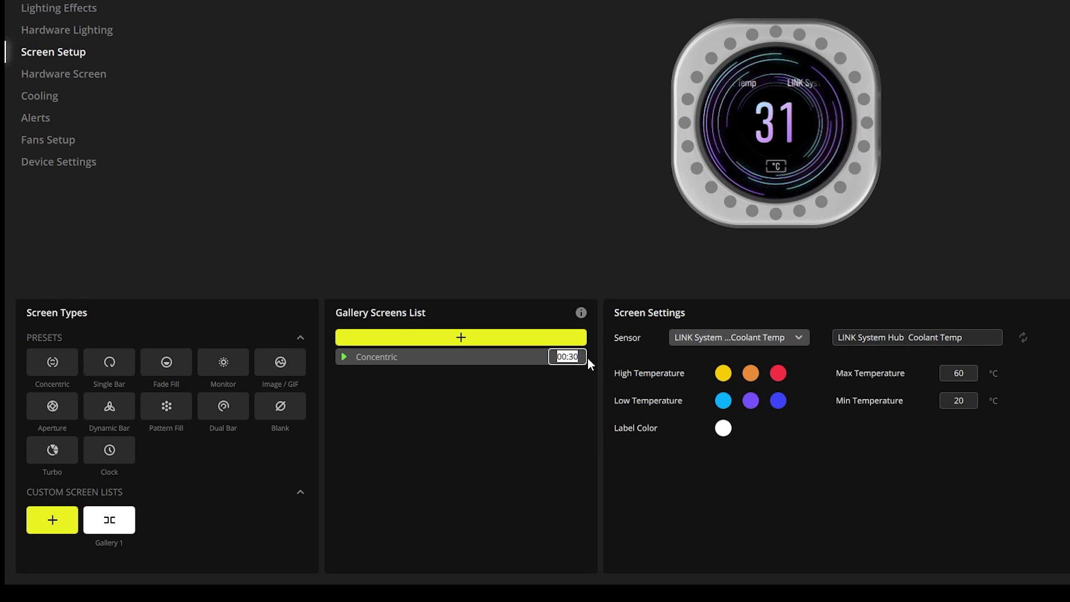
{"action": "left_click_drag", "start_coordinate": [585, 357], "coordinate": [557, 357]}
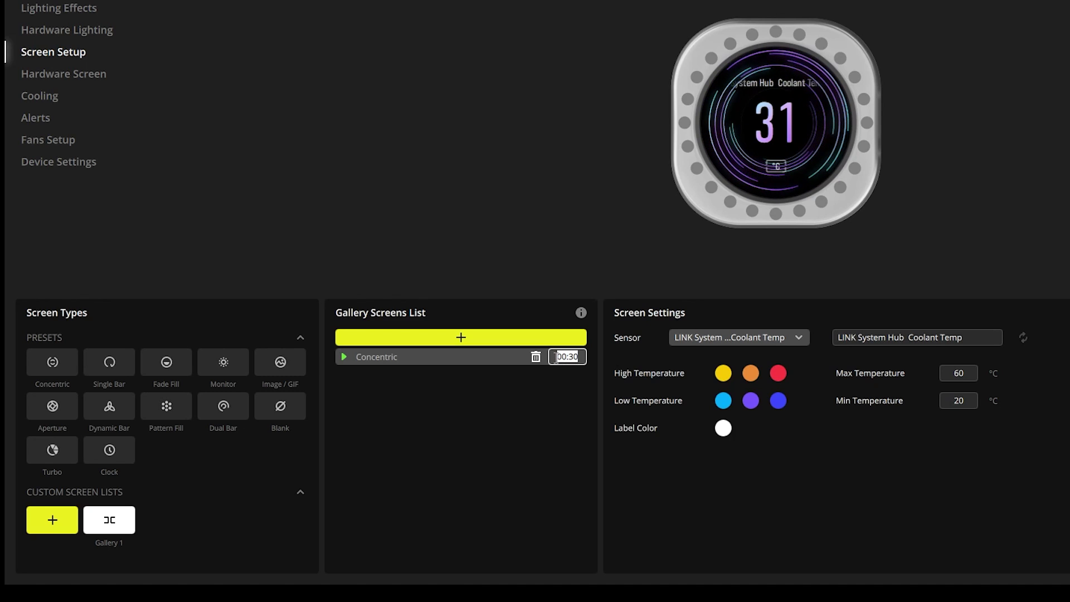
{"action": "type", "text": "05"}
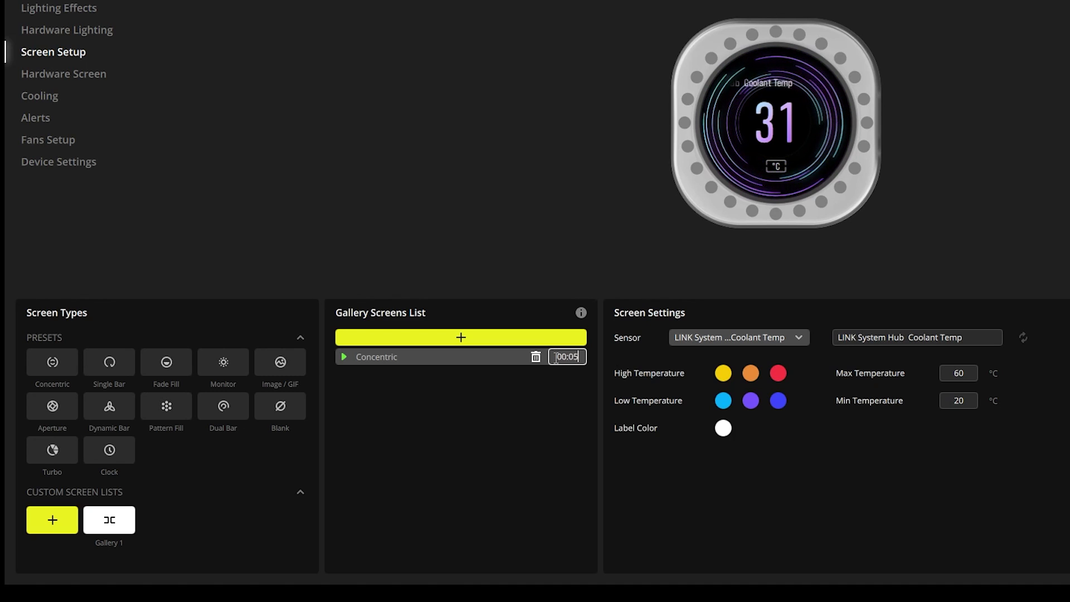
{"action": "left_click", "coordinate": [563, 395]}
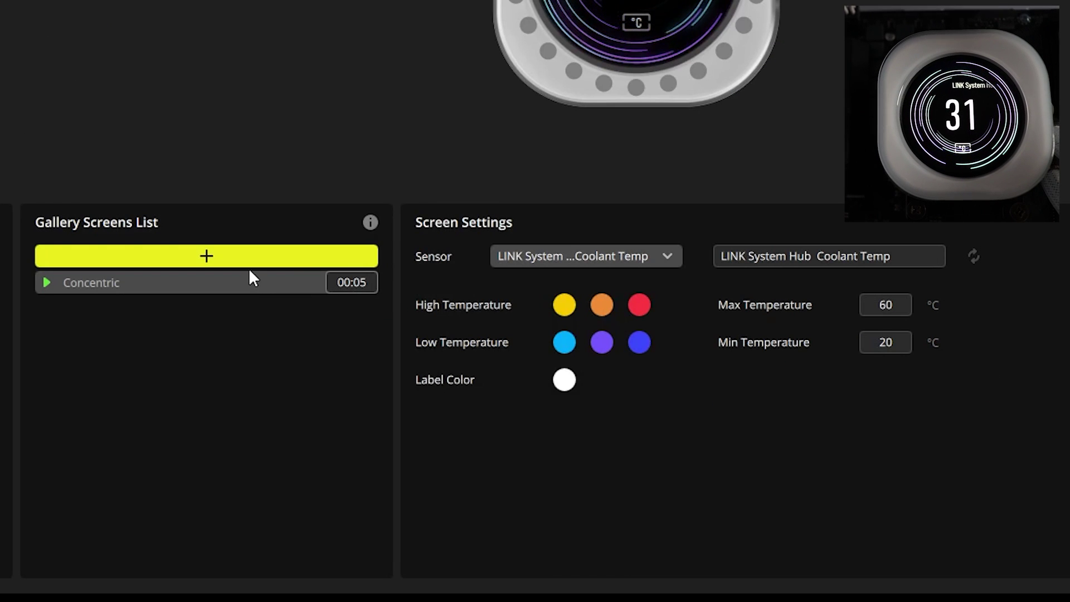
Add a Single Bar screen to Gallery 1 with a 00:05 duration
{"action": "left_click", "coordinate": [226, 257]}
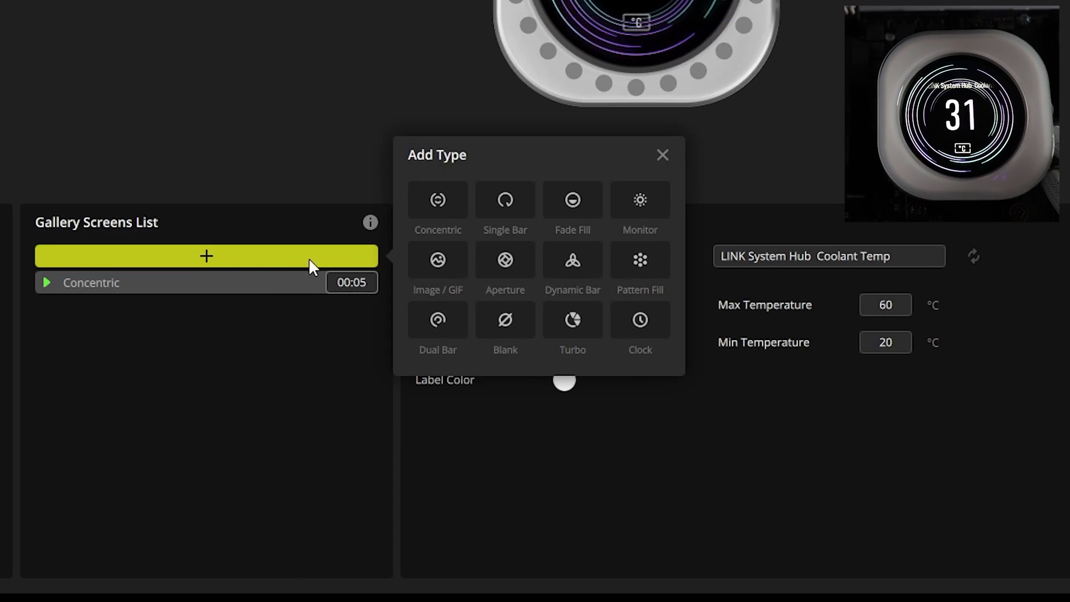
{"action": "left_click", "coordinate": [516, 209]}
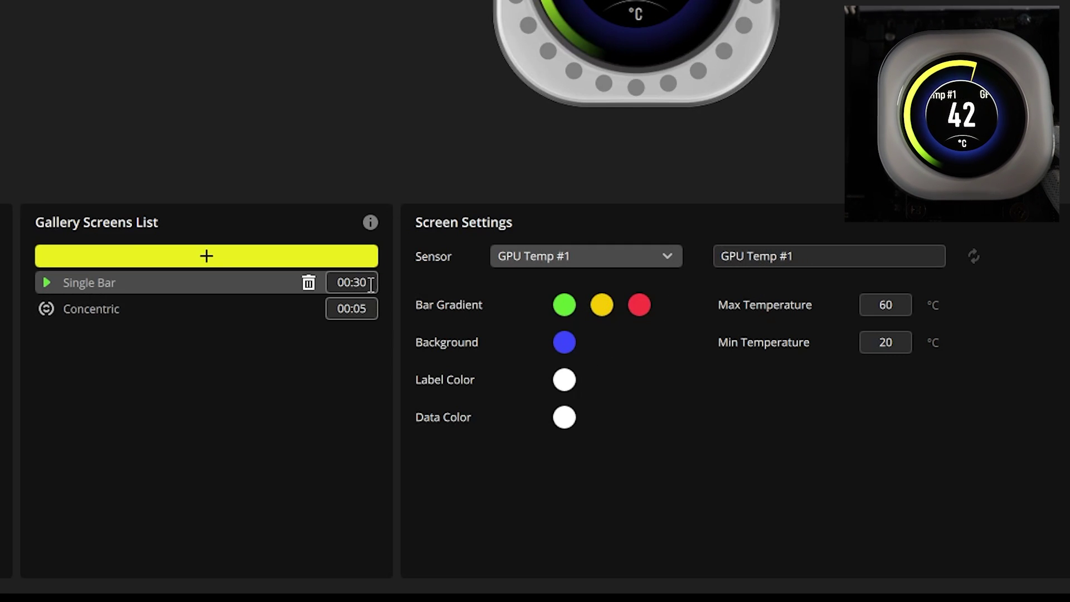
{"action": "left_click_drag", "start_coordinate": [371, 284], "coordinate": [334, 284]}
{"action": "type", "text": "00:05"}
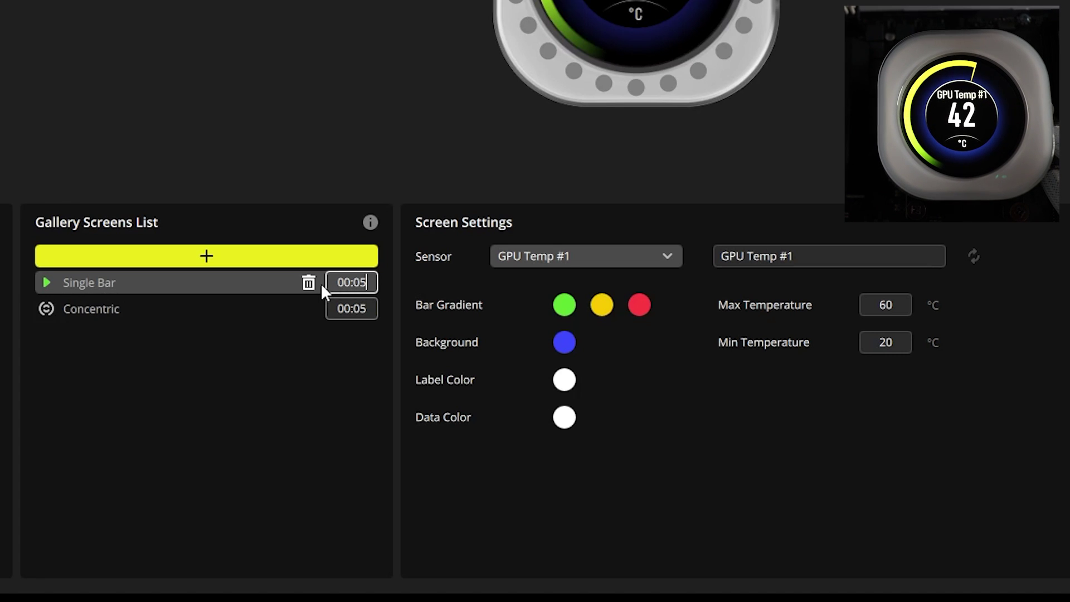
{"action": "key", "text": "Return"}
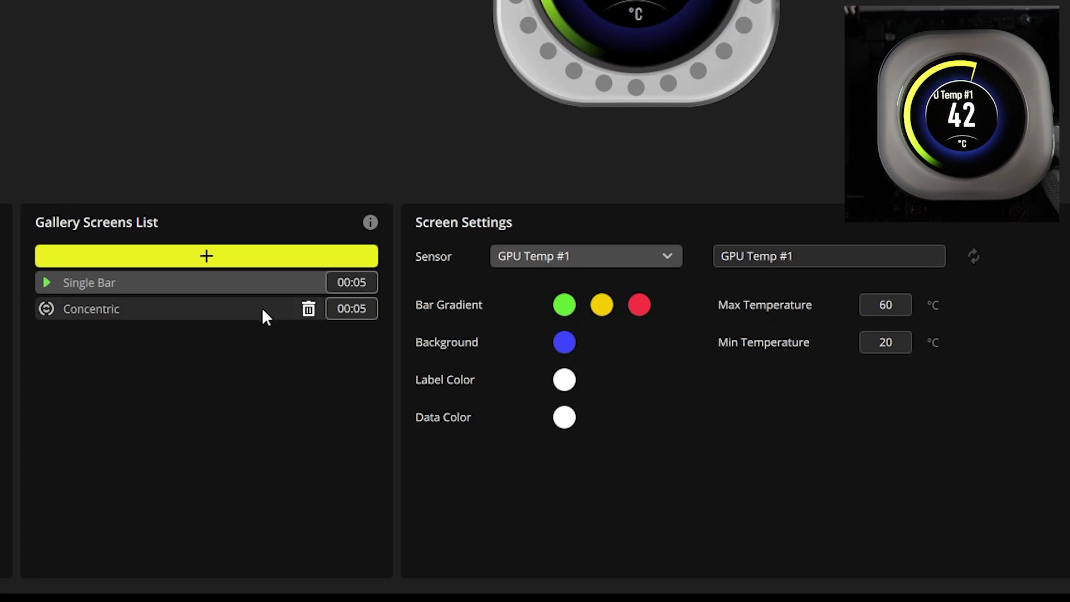
Add a Dynamic Bar screen using the CPU Load sensor, lasting 00:05
{"action": "left_click", "coordinate": [254, 252]}
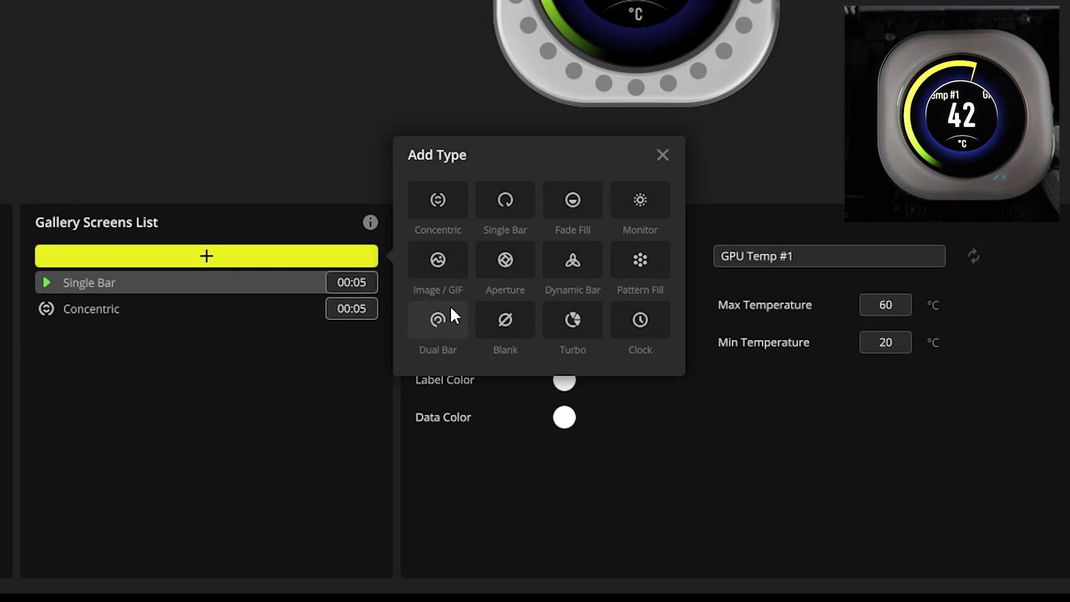
{"action": "left_click", "coordinate": [577, 263]}
{"action": "left_click", "coordinate": [614, 258]}
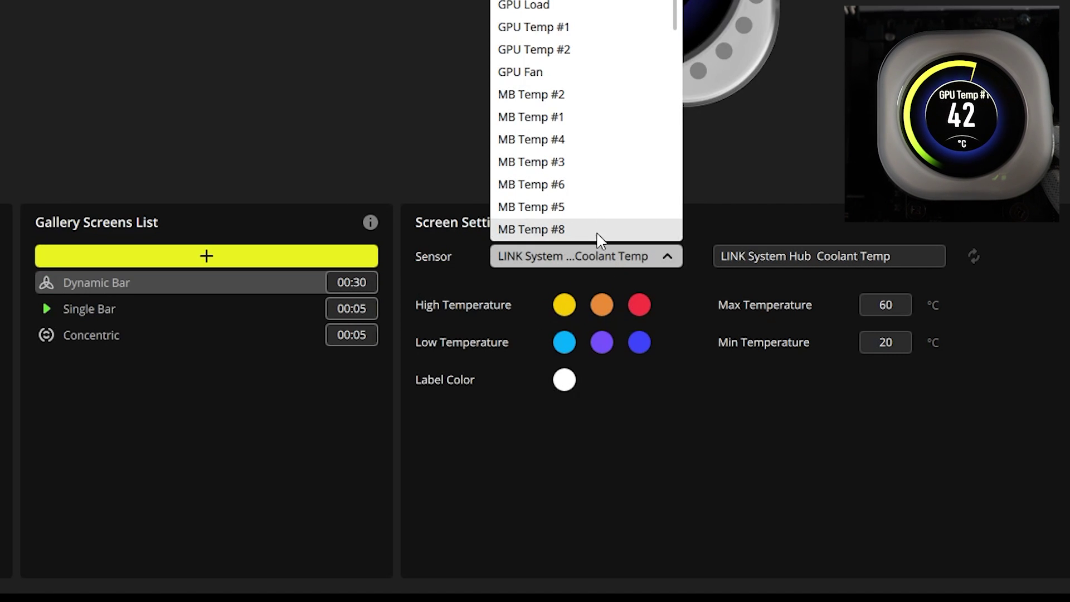
{"action": "left_click", "coordinate": [524, 3]}
{"action": "left_click", "coordinate": [781, 261]}
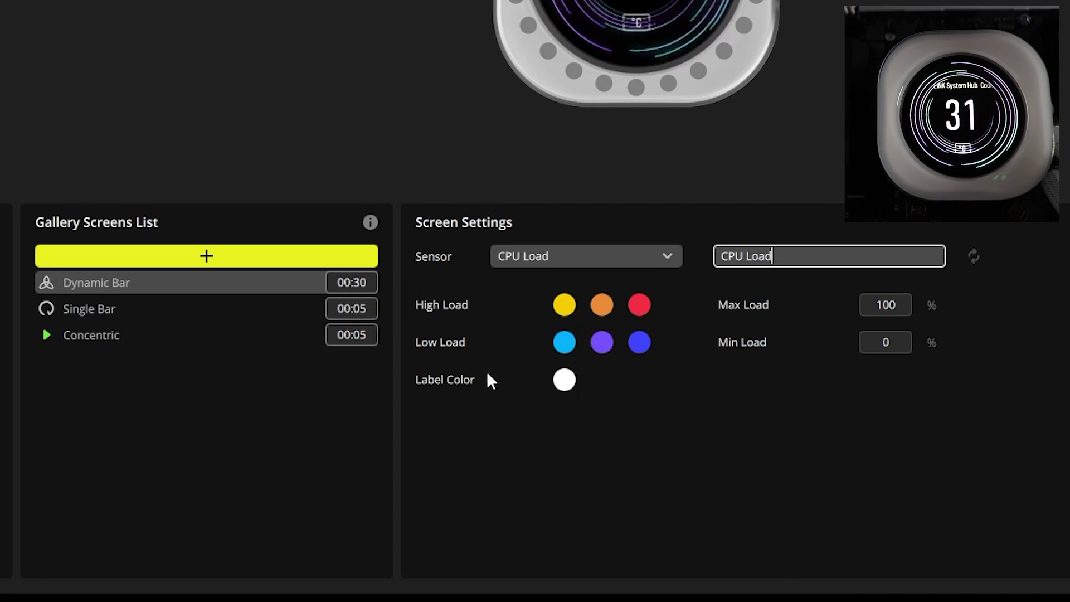
{"action": "left_click", "coordinate": [328, 282]}
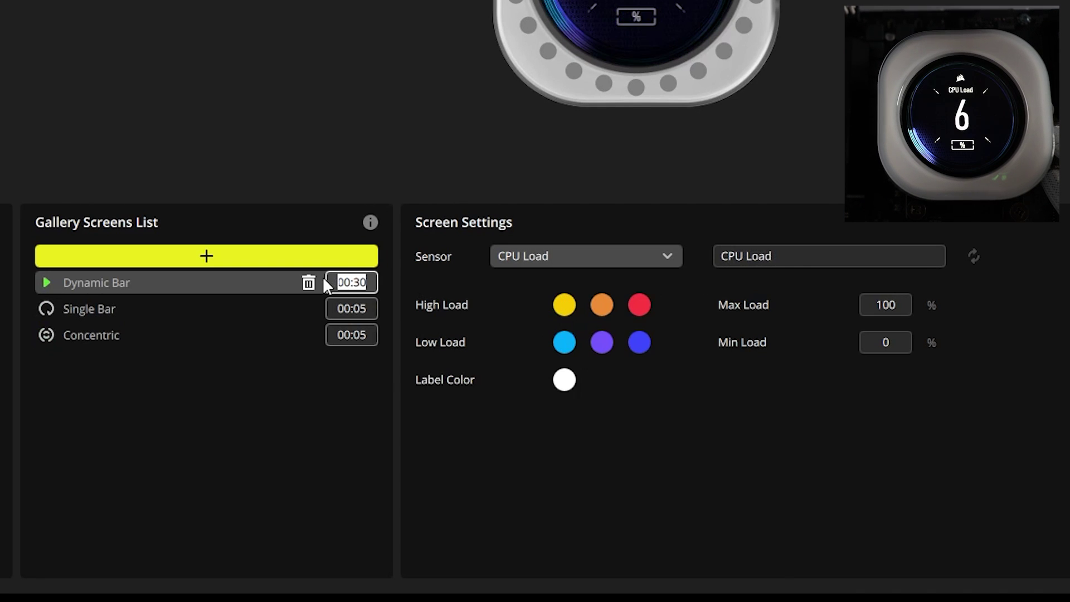
{"action": "key", "text": "BackSpace"}
{"action": "key", "text": "BackSpace"}
{"action": "type", "text": "05"}
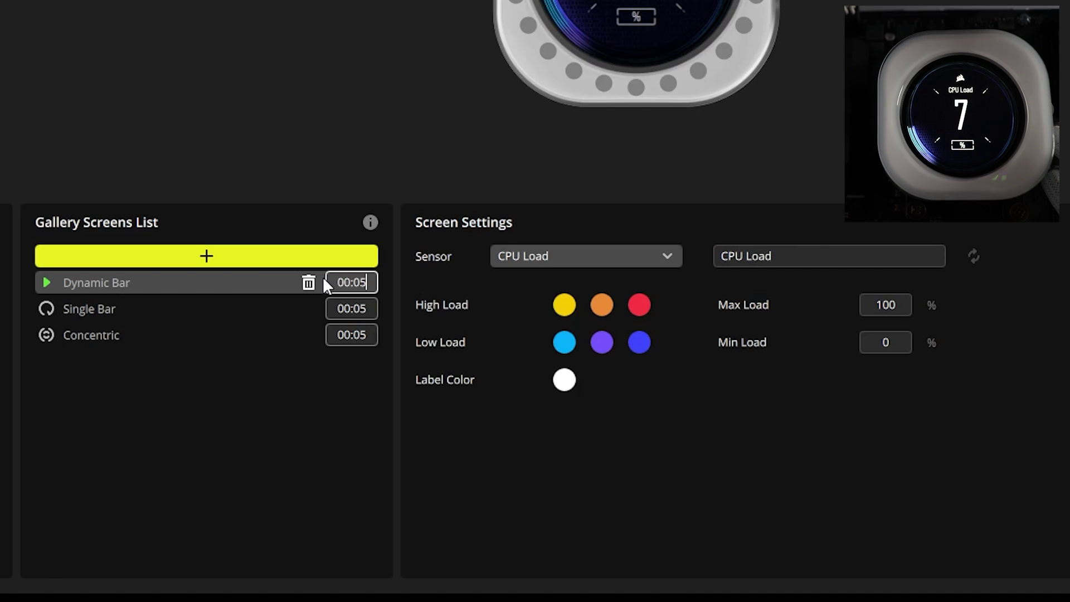
{"action": "key", "text": "Return"}
Add Dual Bar, Pattern Fill and Image / GIF screens, changing their durations from 00:30 to 00:05
{"action": "left_click", "coordinate": [234, 258]}
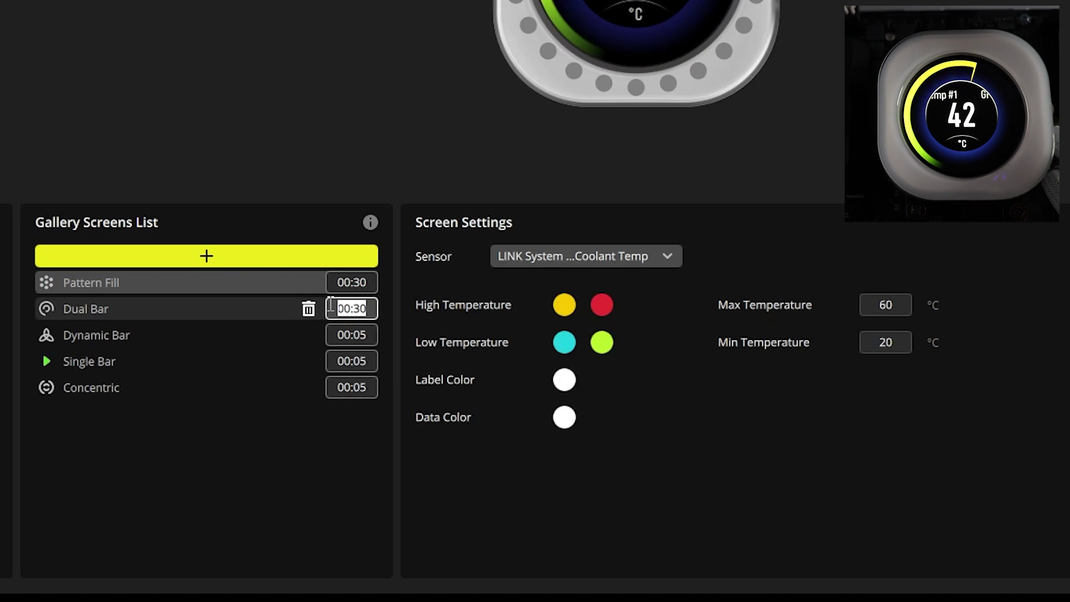
{"action": "type", "text": "00:05"}
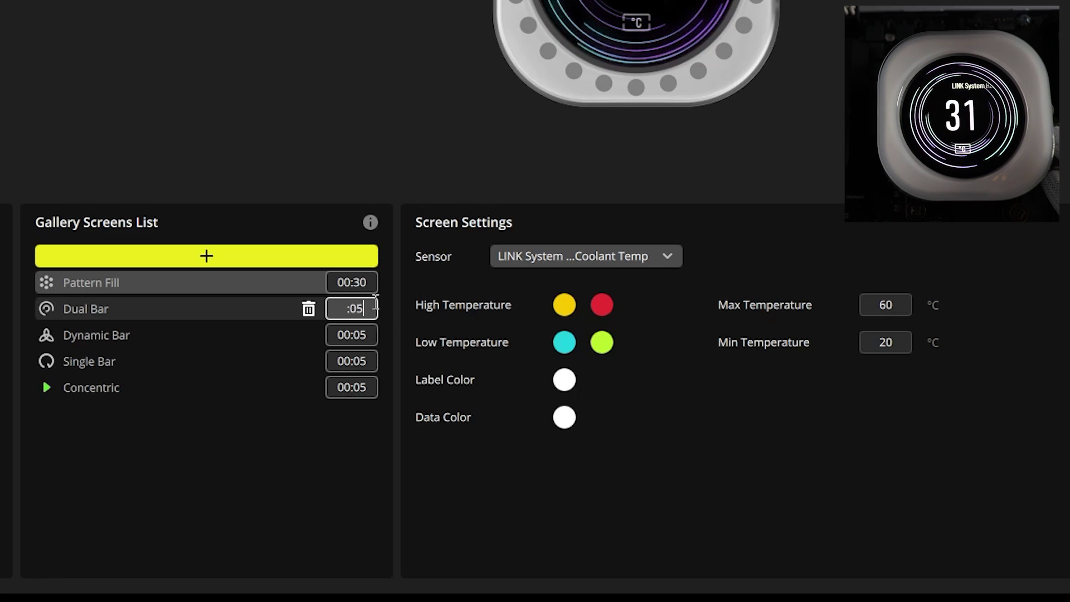
{"action": "key", "text": "Return"}
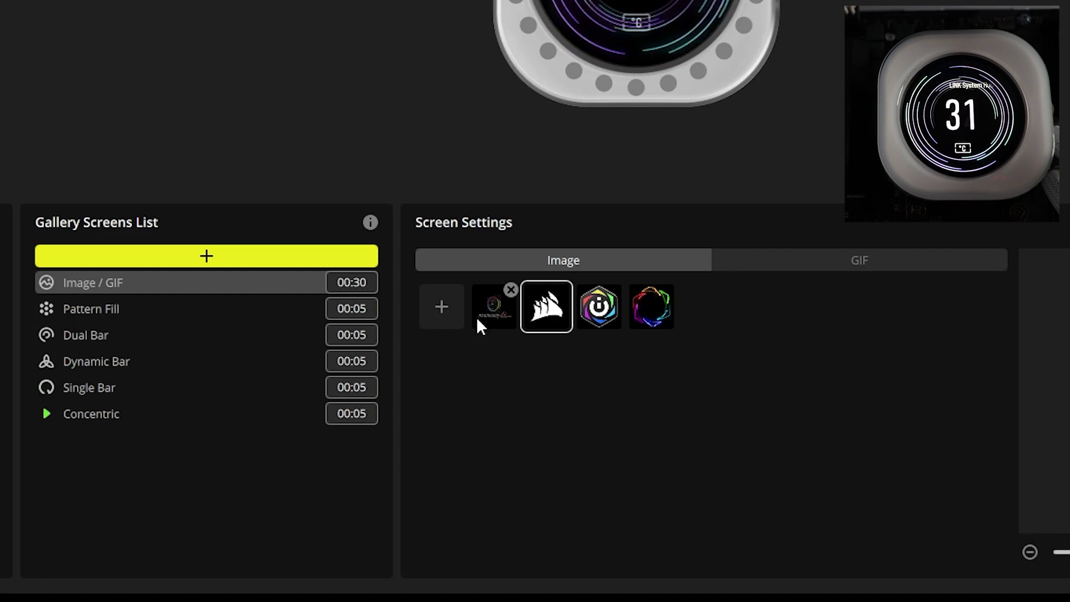
{"action": "left_click", "coordinate": [367, 282]}
{"action": "key", "text": "BackSpace"}
{"action": "key", "text": "BackSpace"}
{"action": "type", "text": "05"}
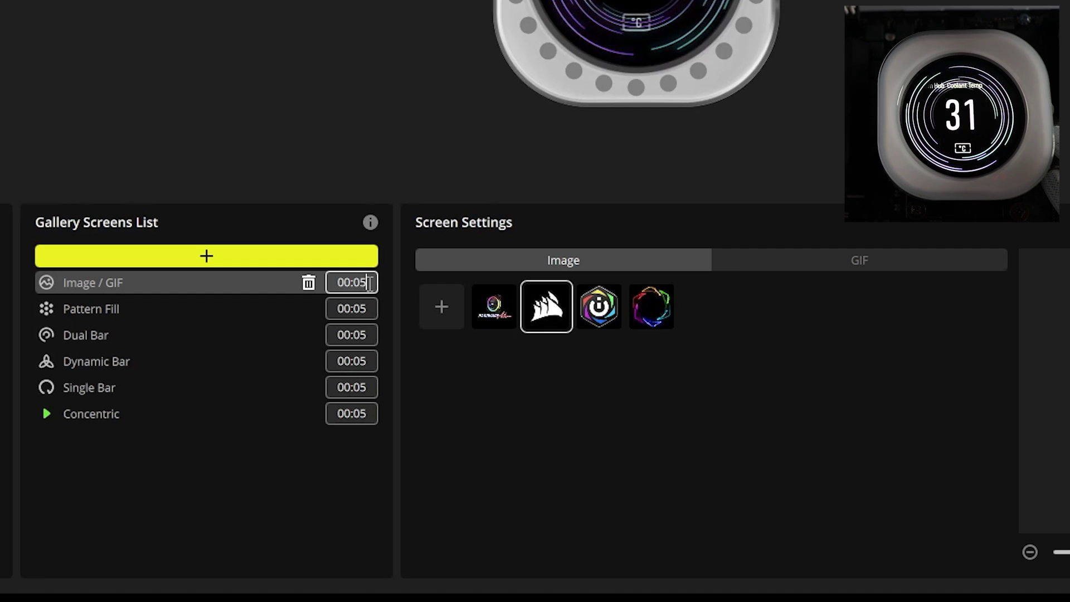
{"action": "key", "text": "Return"}
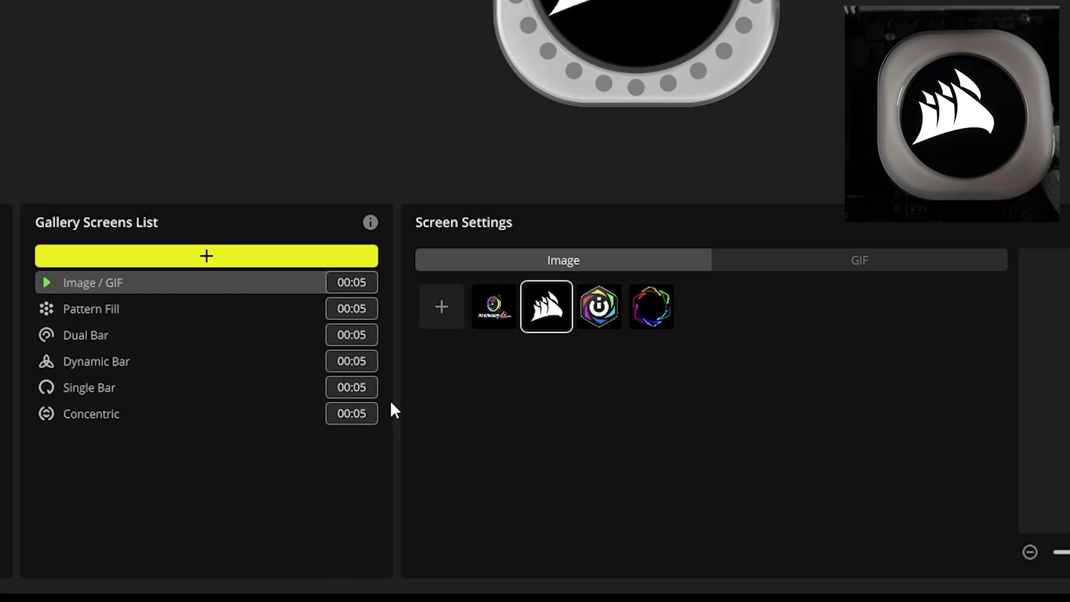
Choose the Image / GIF screen type for the Hardware Artisan logo on the LCD
{"action": "mouse_move", "coordinate": [164, 359]}
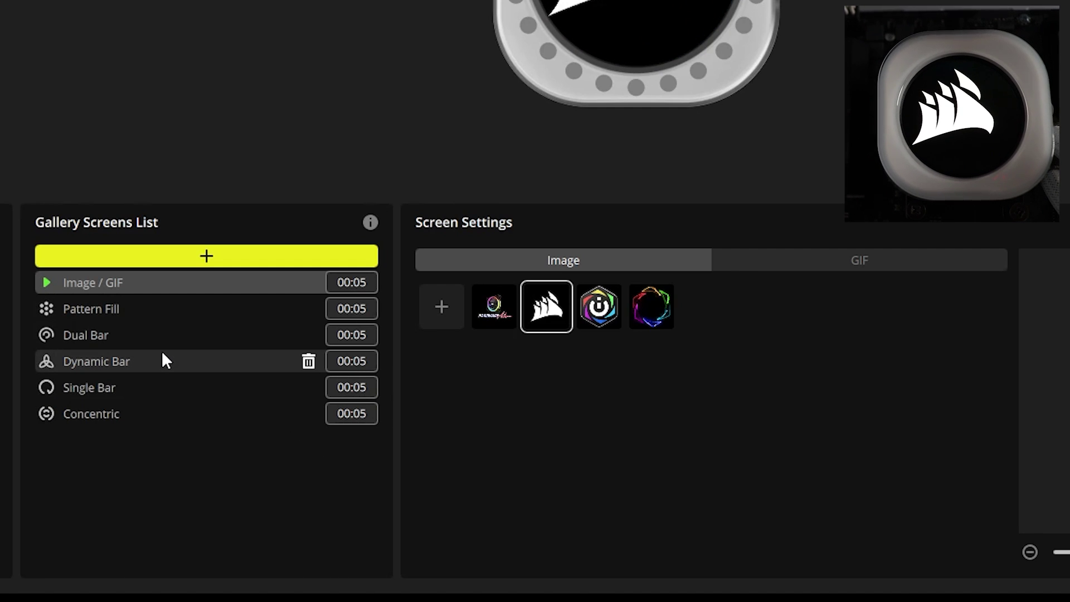